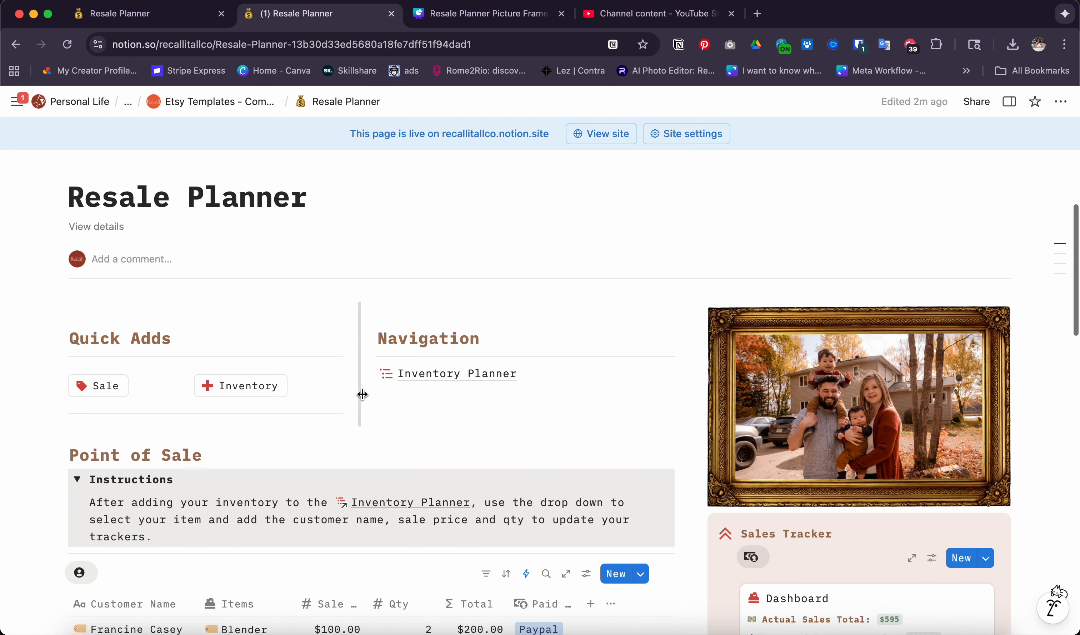
# Step: Open the Inventory Planner from the Resale Planner page and examine the inventory table's columns from Item to Customer
pyautogui.click(130, 14)
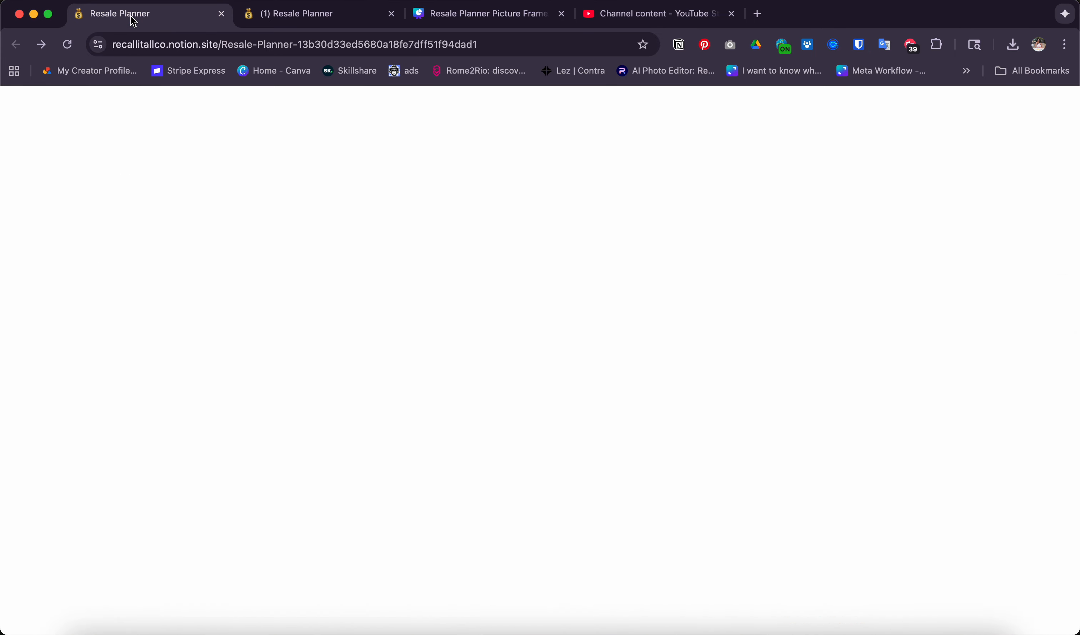
pyautogui.click(344, 23)
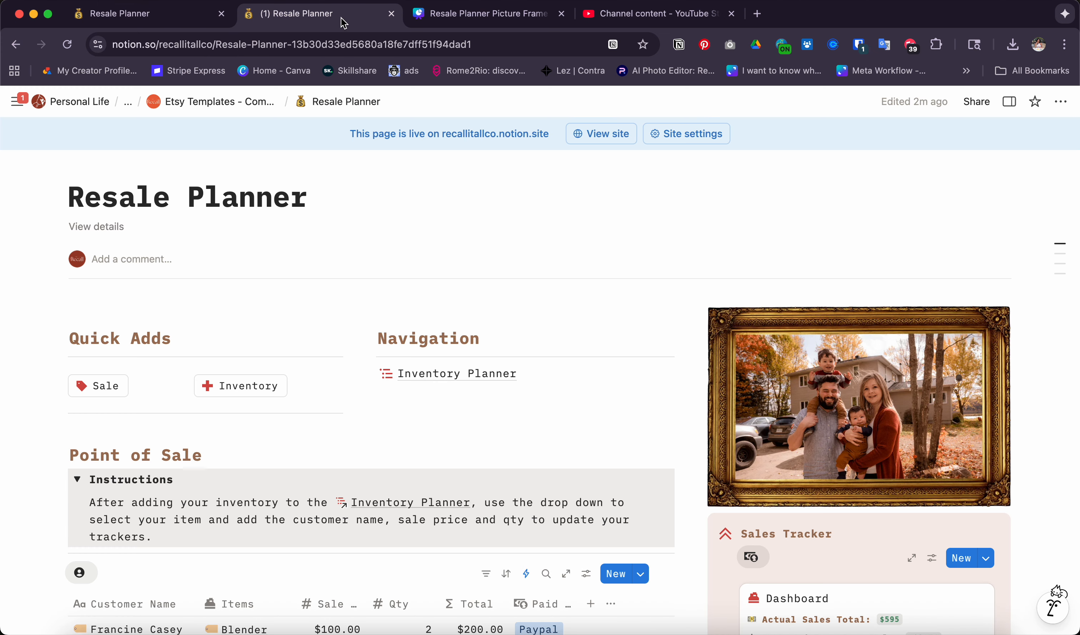
pyautogui.scroll(-5, 375, 297)
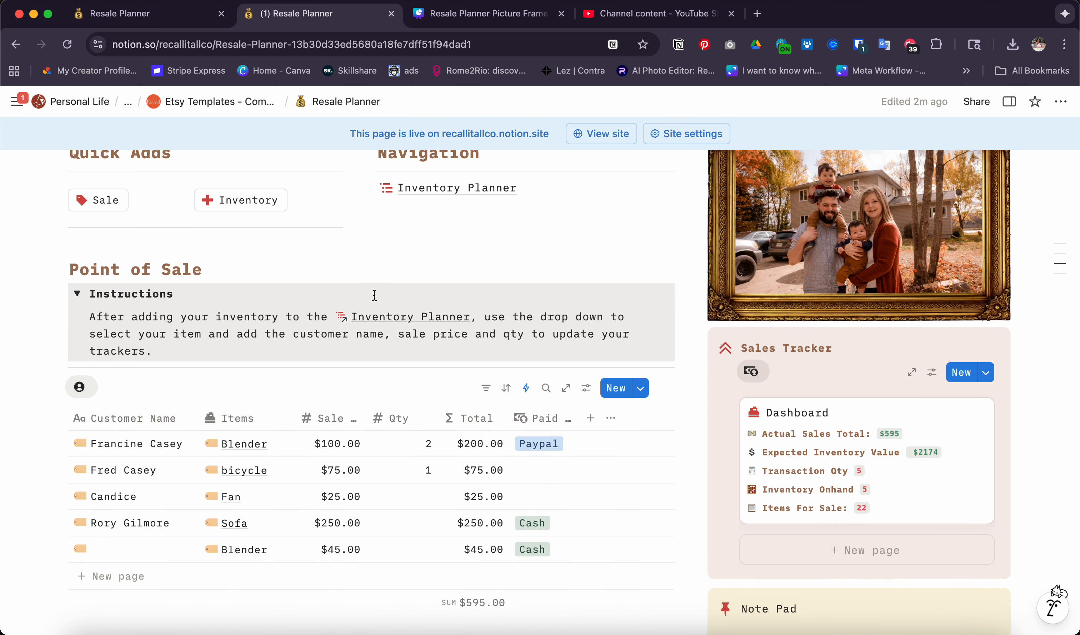
pyautogui.scroll(1, 374, 295)
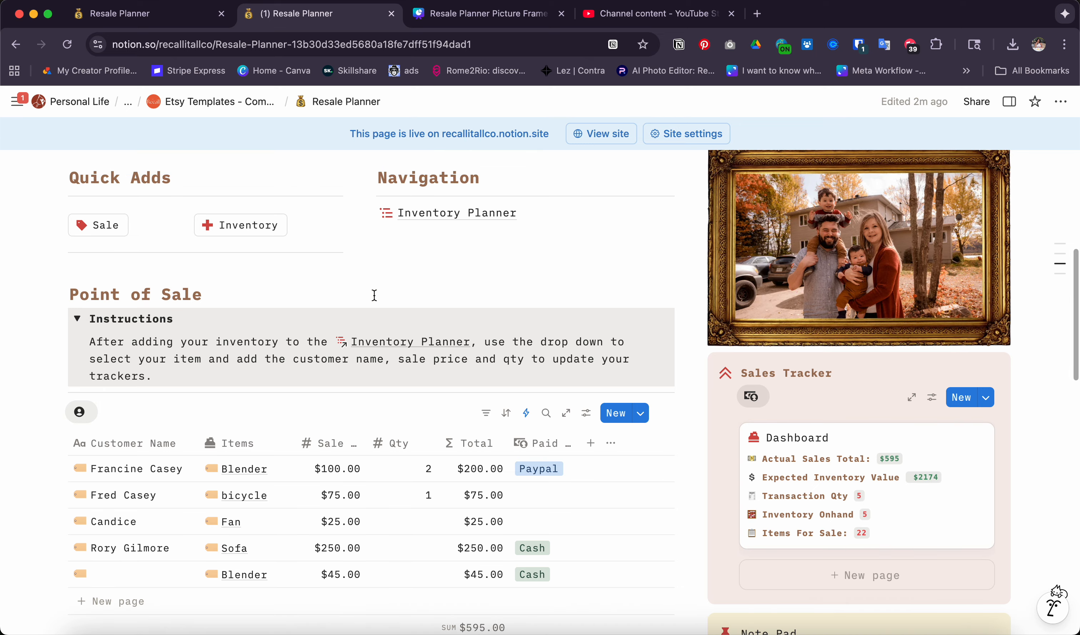
pyautogui.click(442, 218)
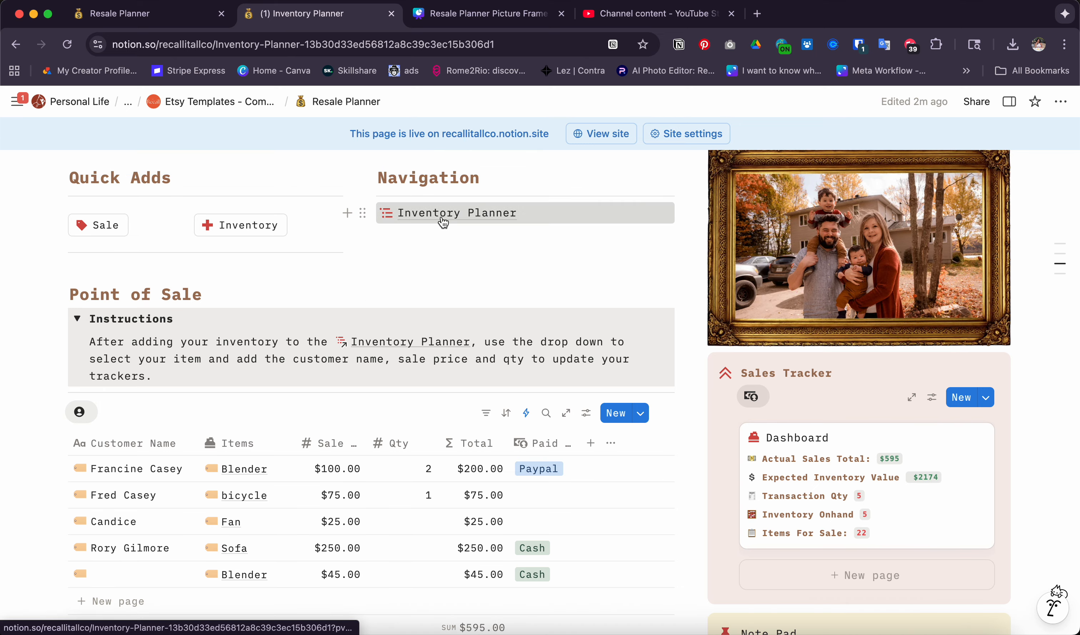
pyautogui.scroll(-3, 405, 290)
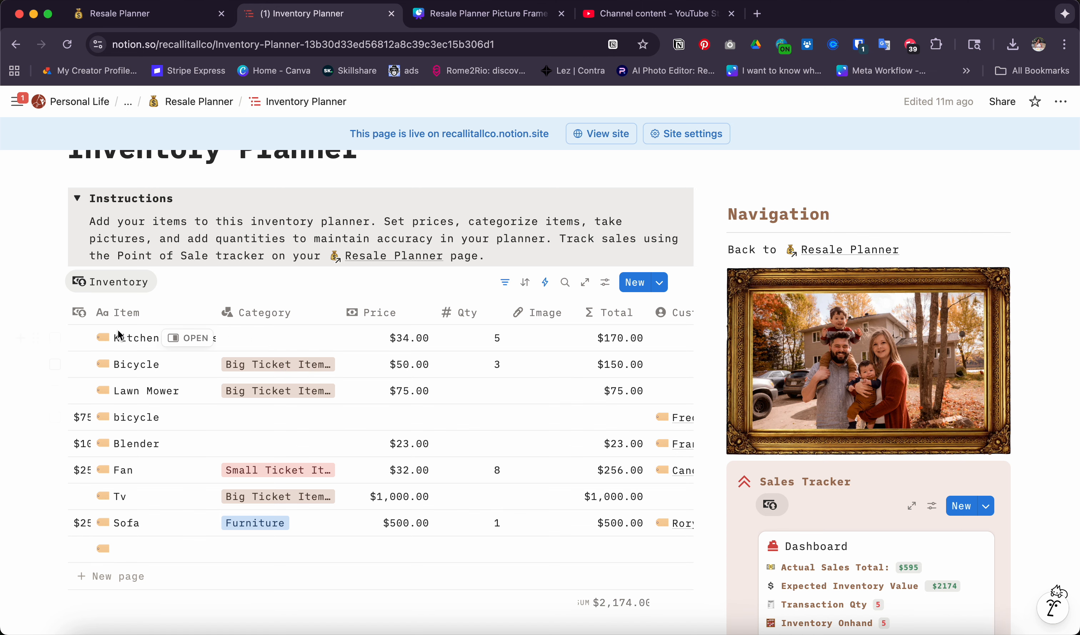
pyautogui.moveTo(81, 317); pyautogui.dragTo(662, 319)
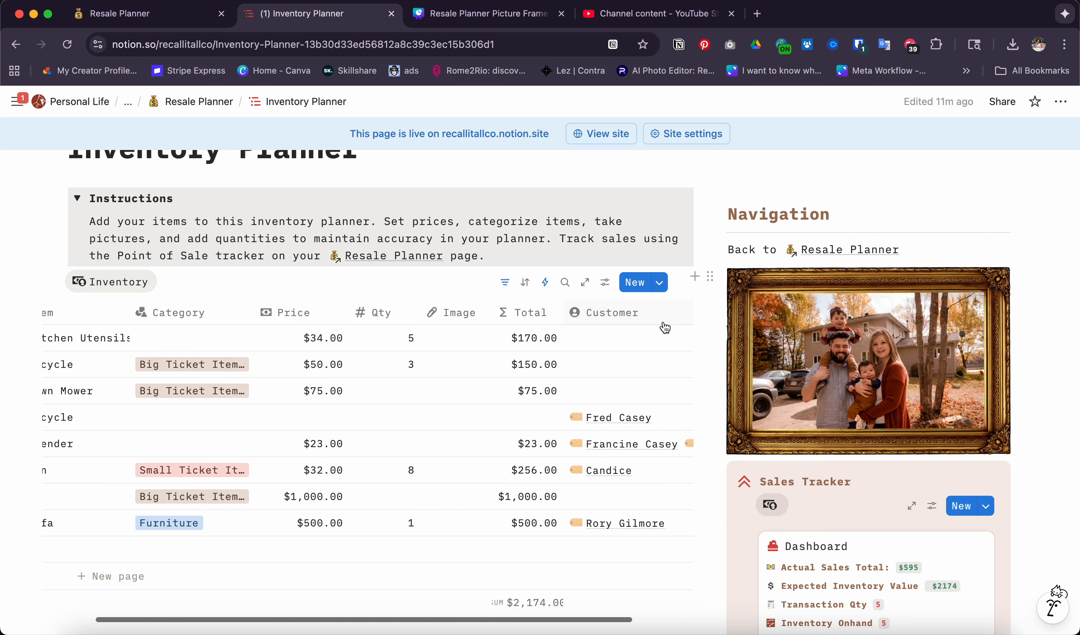
pyautogui.hscroll(-3, 390, 434)
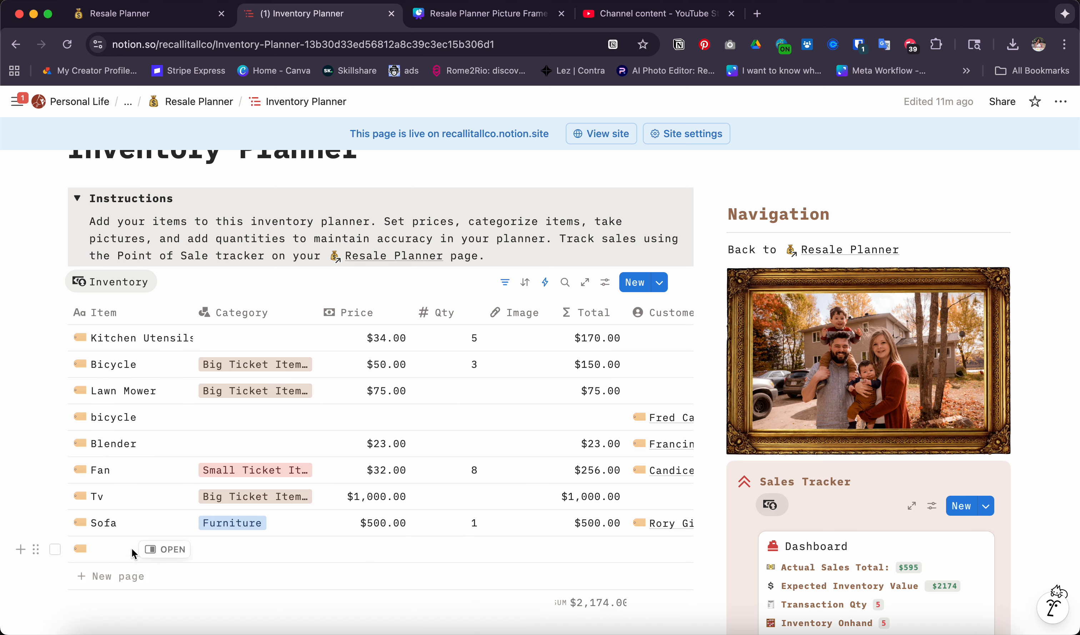
# Step: Add a new inventory item named Tv Stand and set its category to Big Ticket Items
pyautogui.click(121, 556)
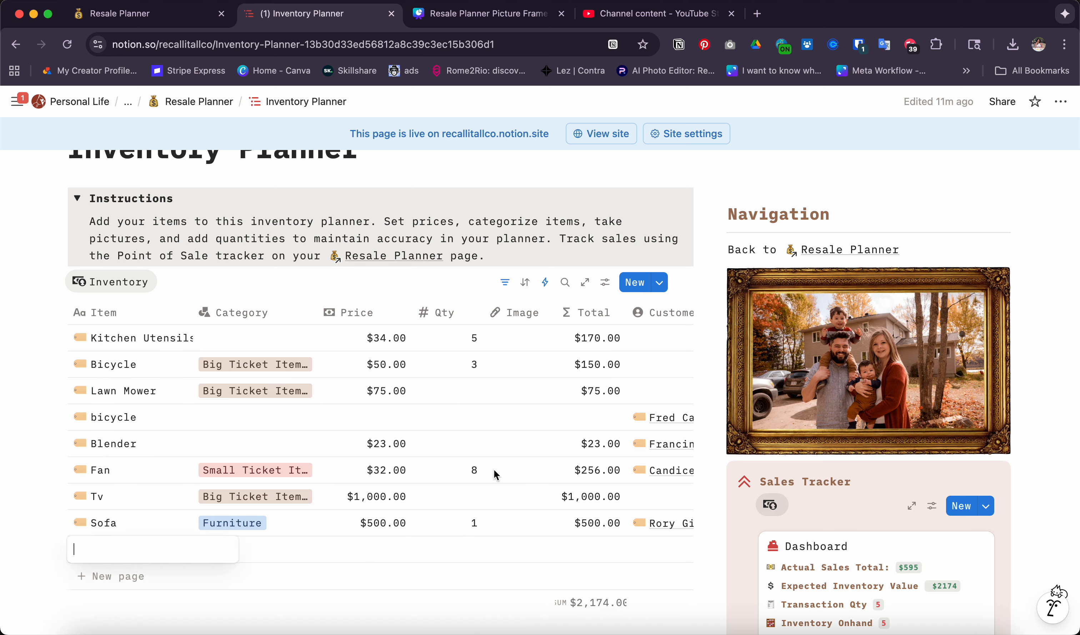
pyautogui.click(646, 280)
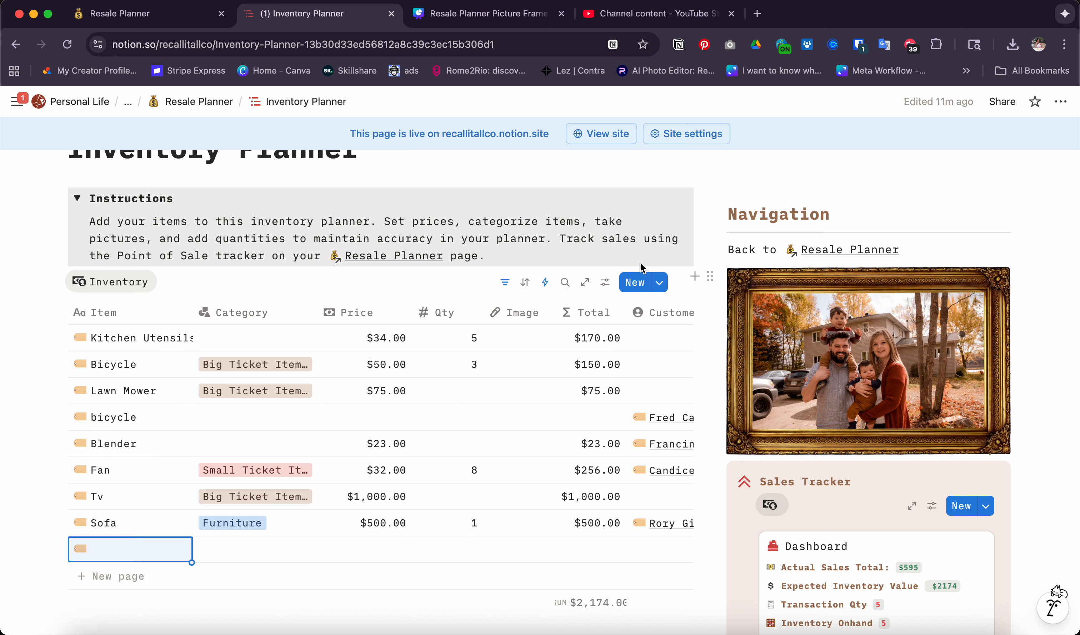
pyautogui.click(639, 283)
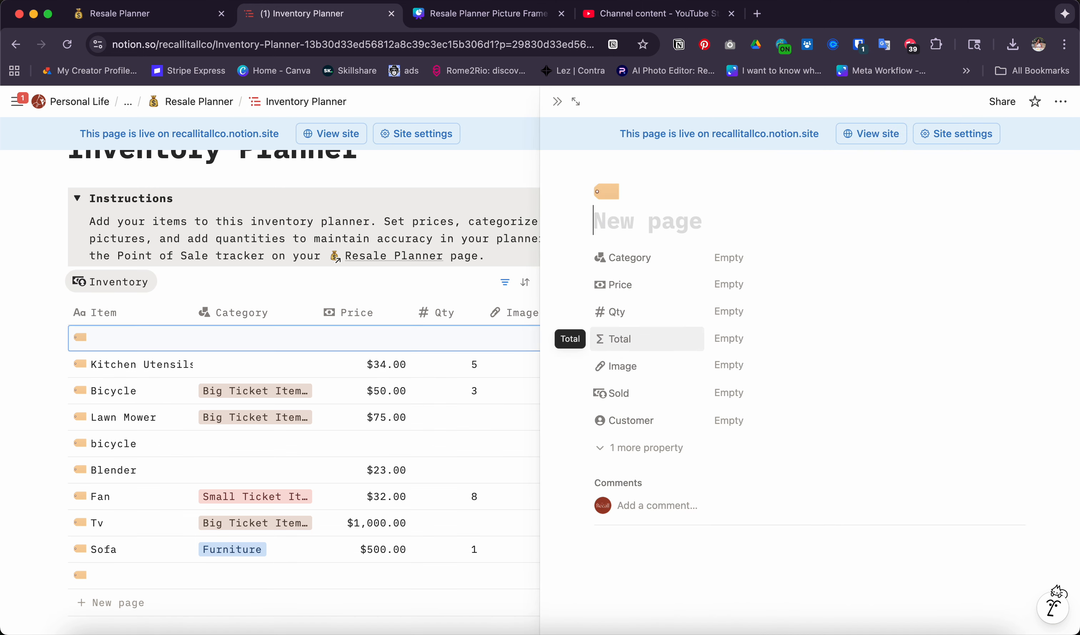
pyautogui.write('Tv Stand')
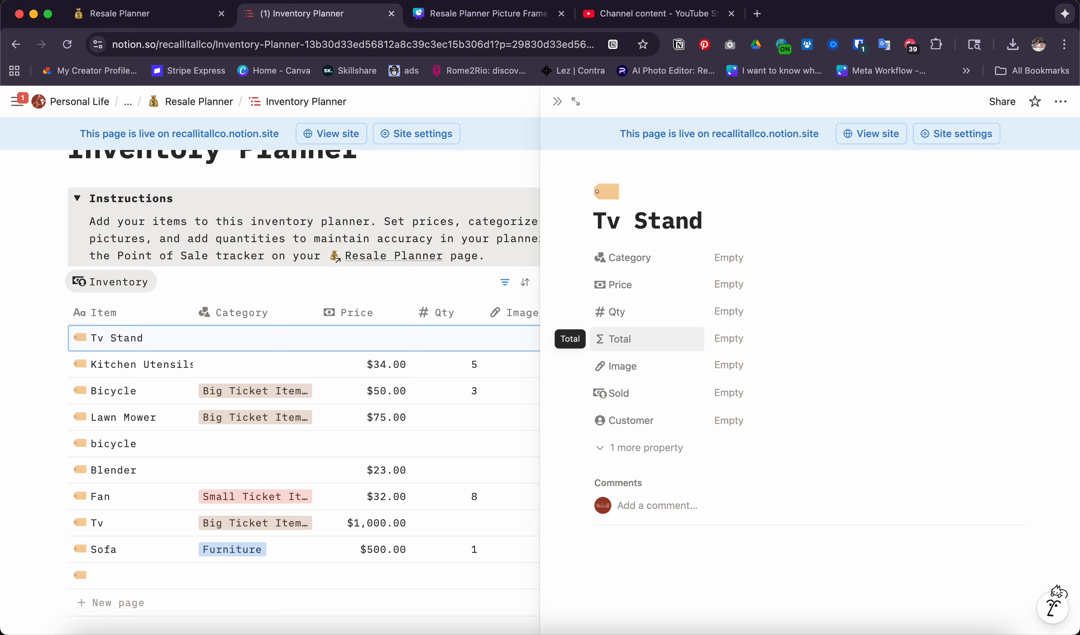
pyautogui.click(853, 256)
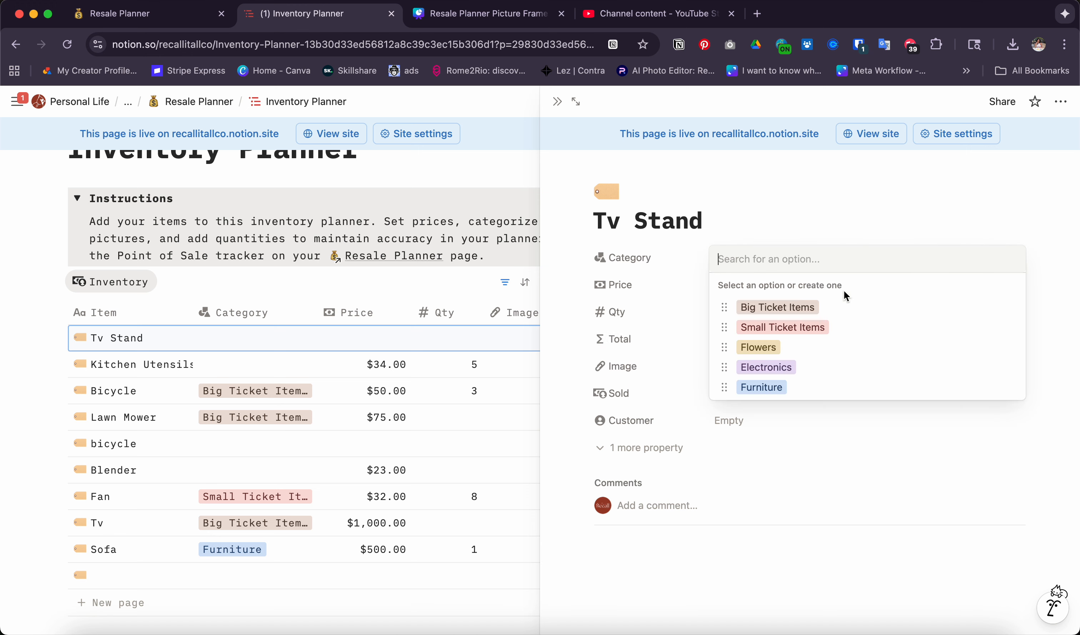
pyautogui.click(840, 308)
pyautogui.click(810, 264)
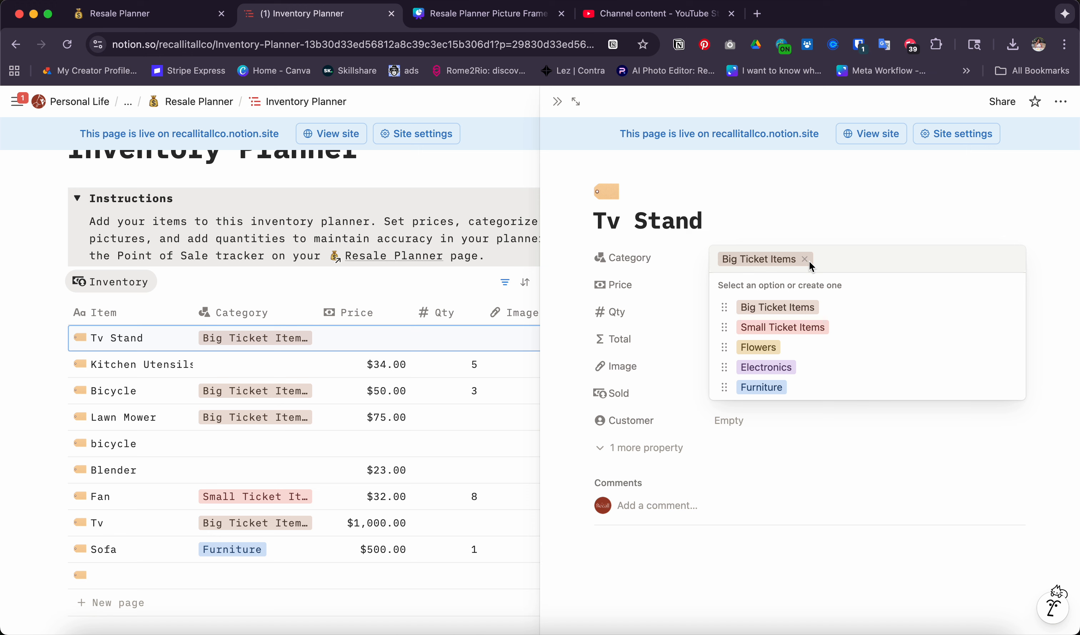
pyautogui.write('fda')
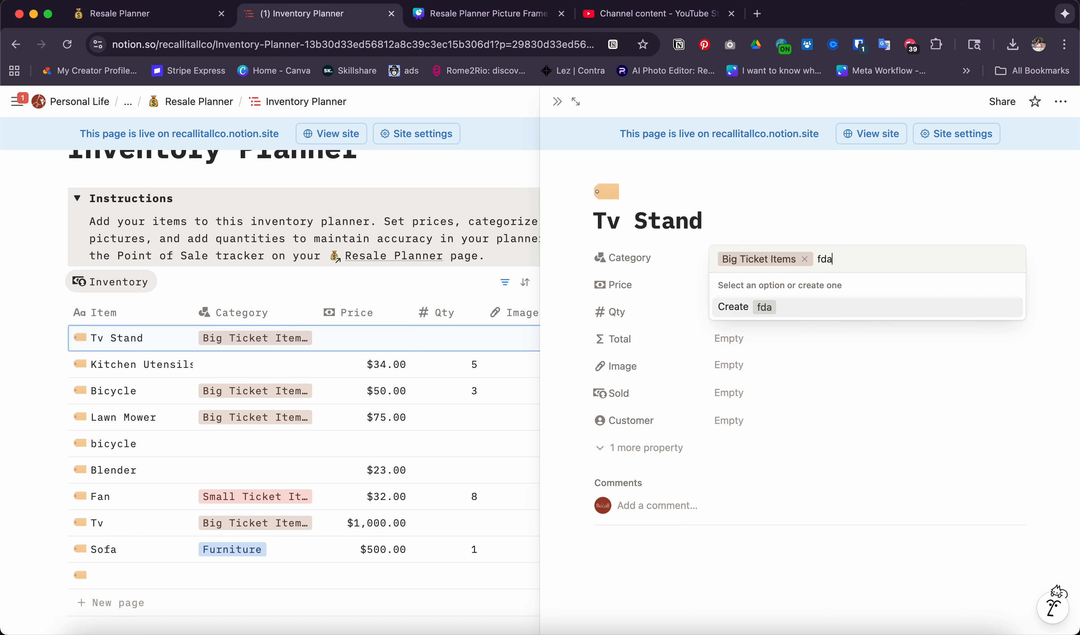
pyautogui.press('BackSpace')
pyautogui.press('BackSpace')
pyautogui.press('BackSpace')
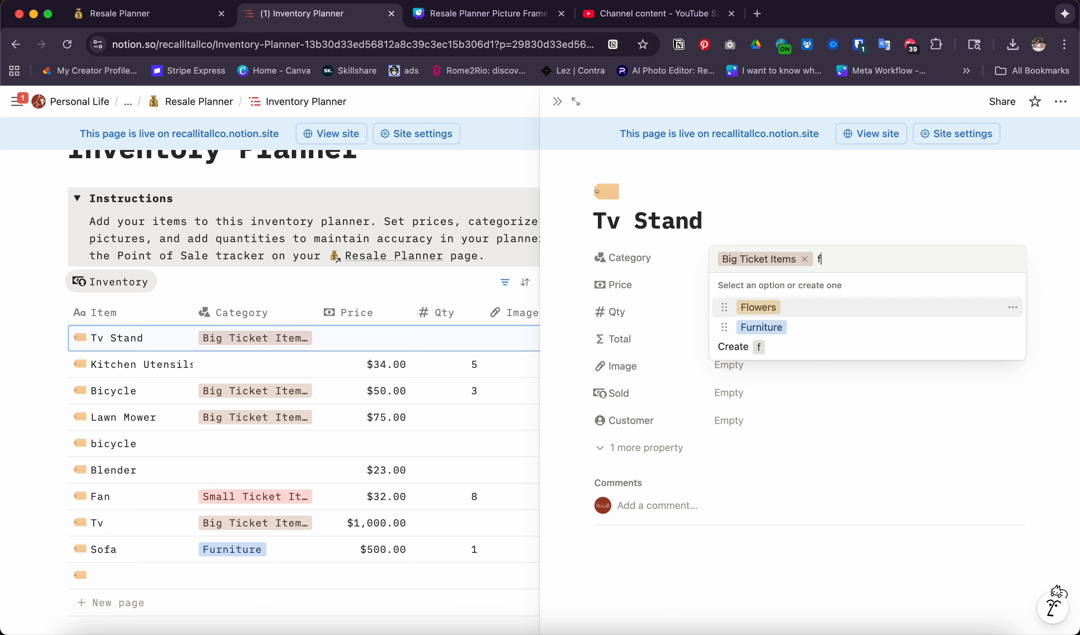
pyautogui.click(866, 226)
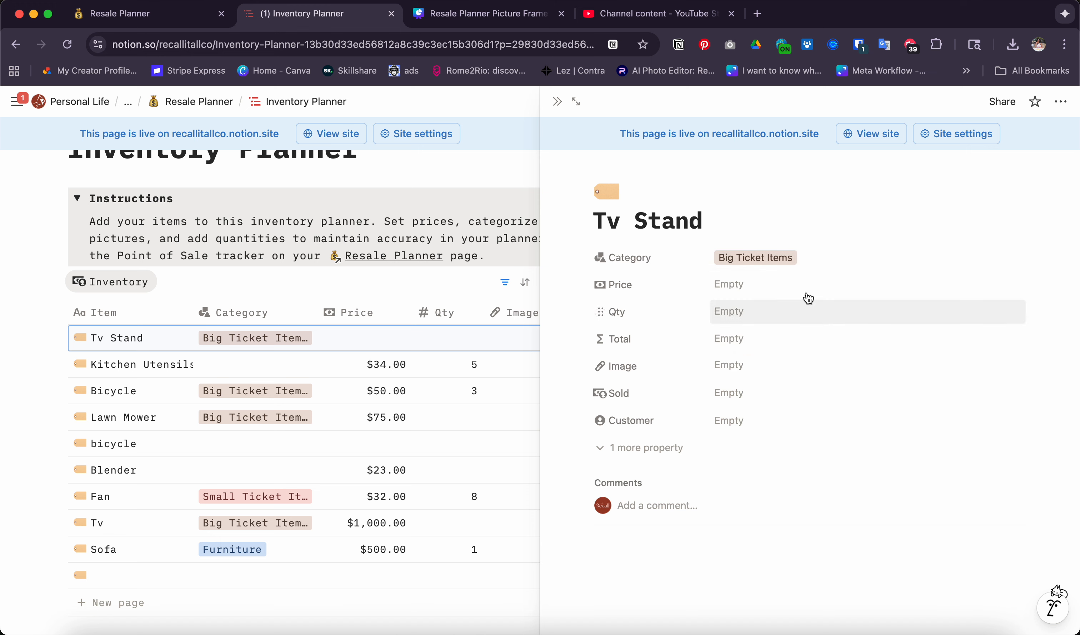
# Step: Set the Tv Stand's price to $75 and close the item's page
pyautogui.click(805, 287)
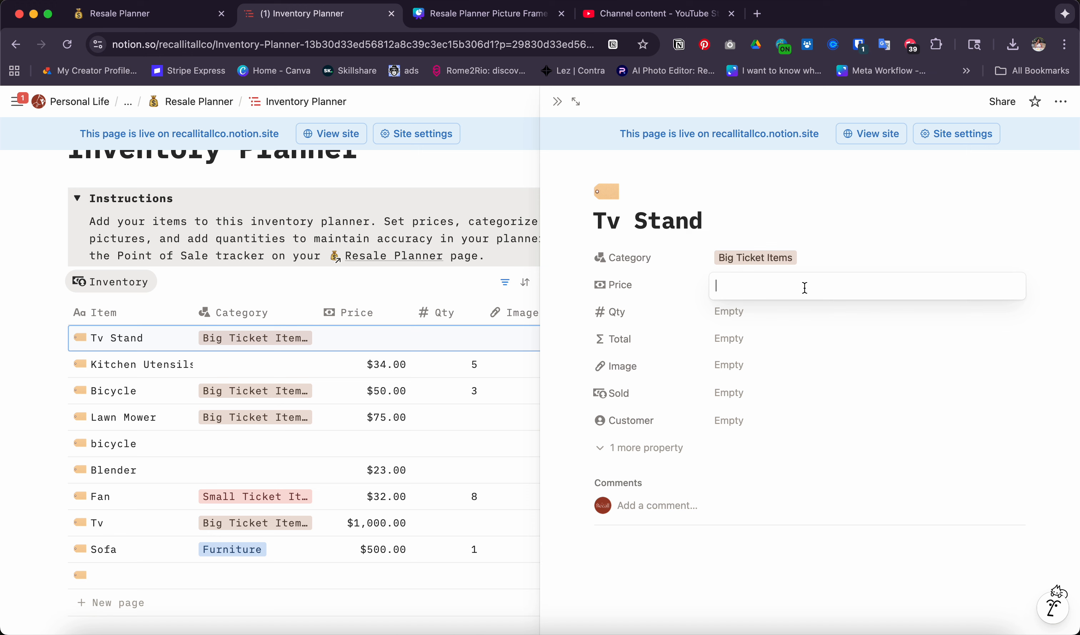
pyautogui.write('75')
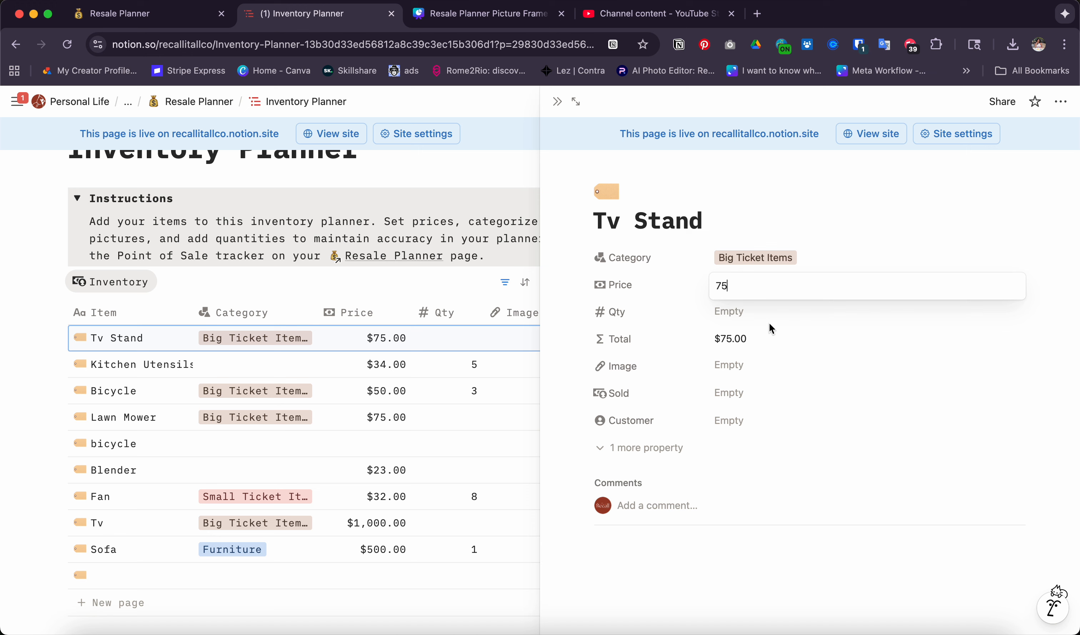
pyautogui.click(819, 162)
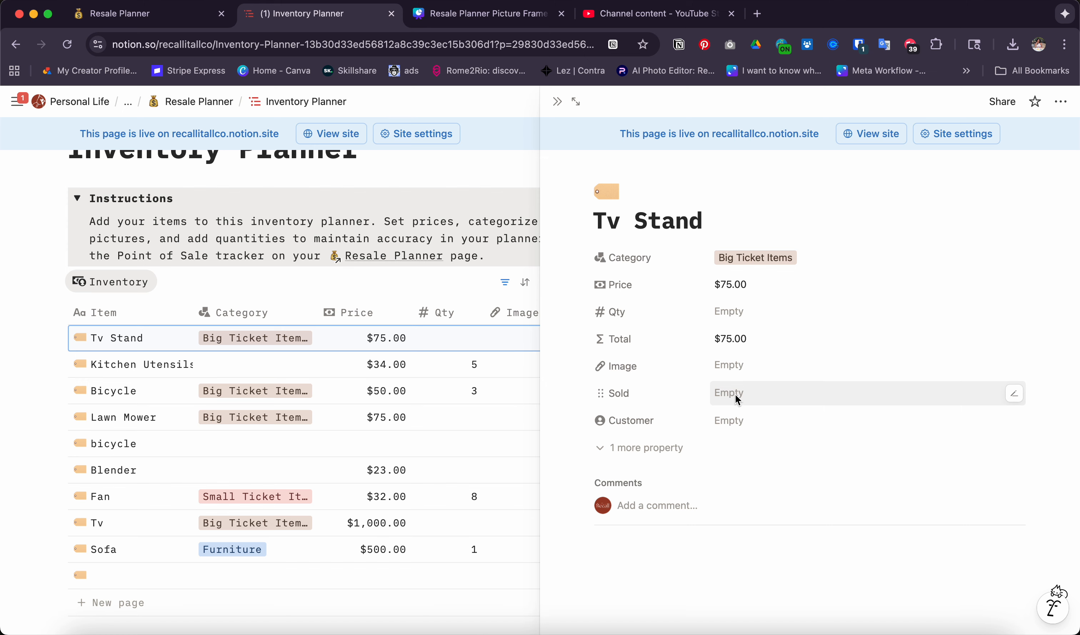
pyautogui.click(560, 105)
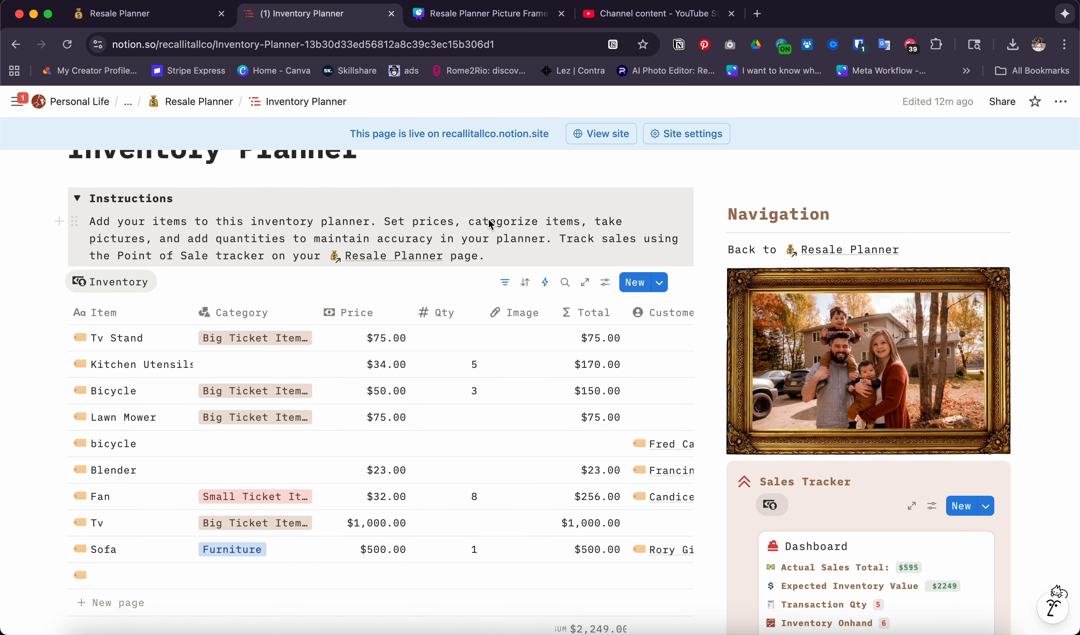
# Step: Examine the Sales Tracker dashboard on the Resale Planner and Inventory Planner pages, along with the inventory list and Note Pad
pyautogui.scroll(4, 490, 224)
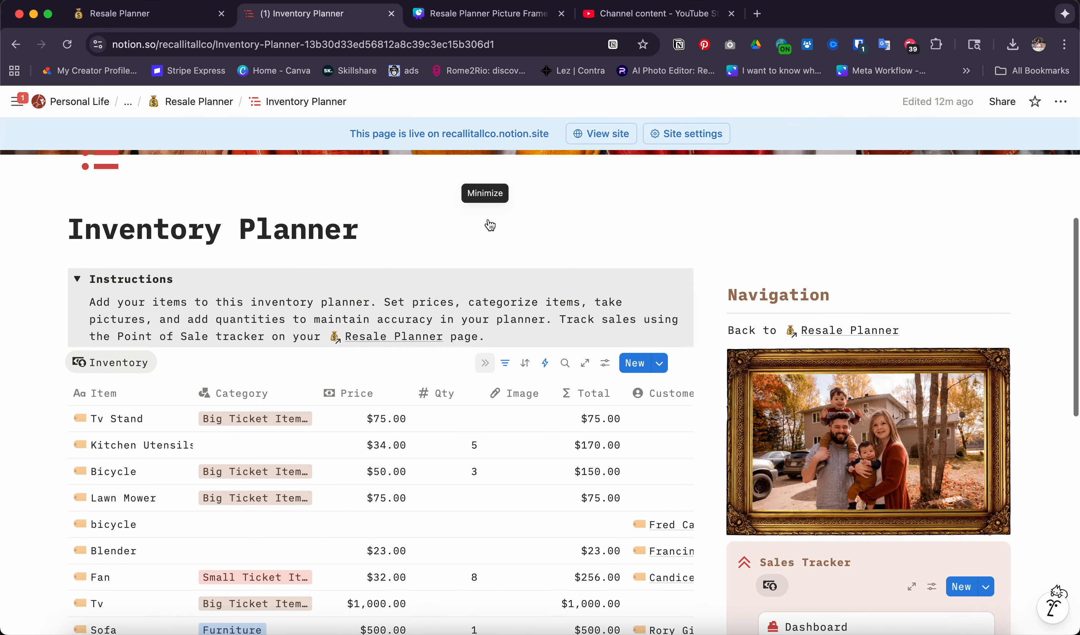
pyautogui.click(849, 332)
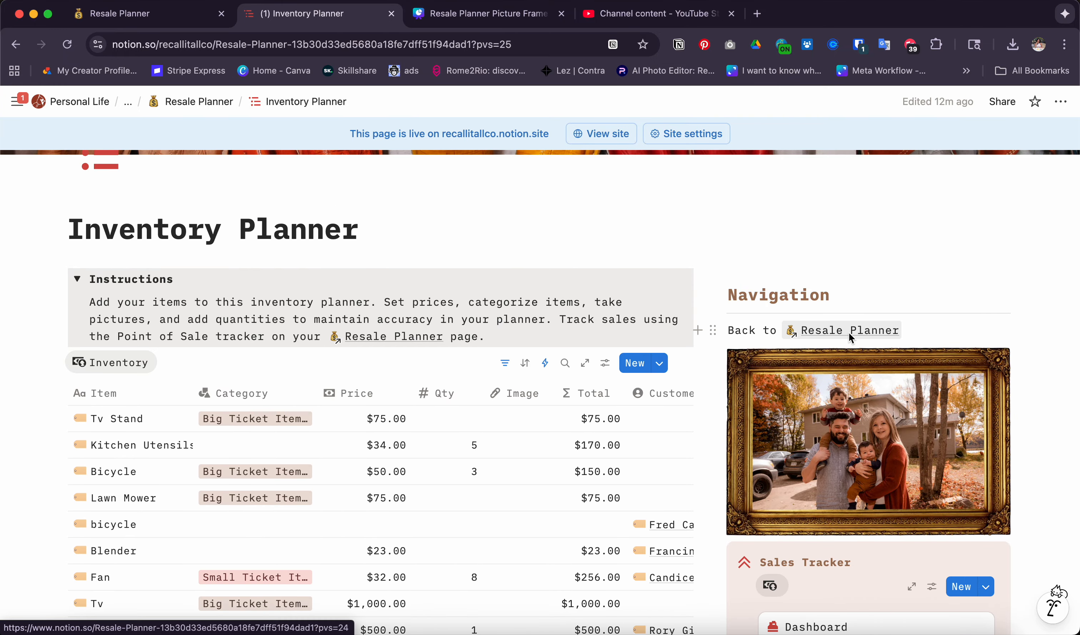
pyautogui.scroll(-8, 732, 220)
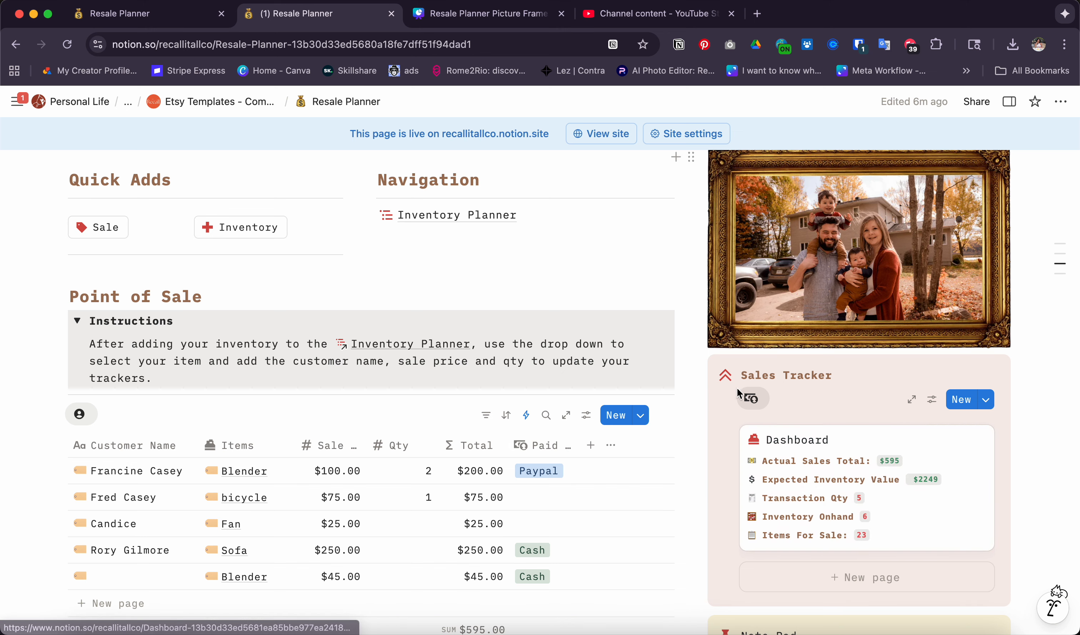
pyautogui.scroll(-1, 755, 401)
pyautogui.click(506, 204)
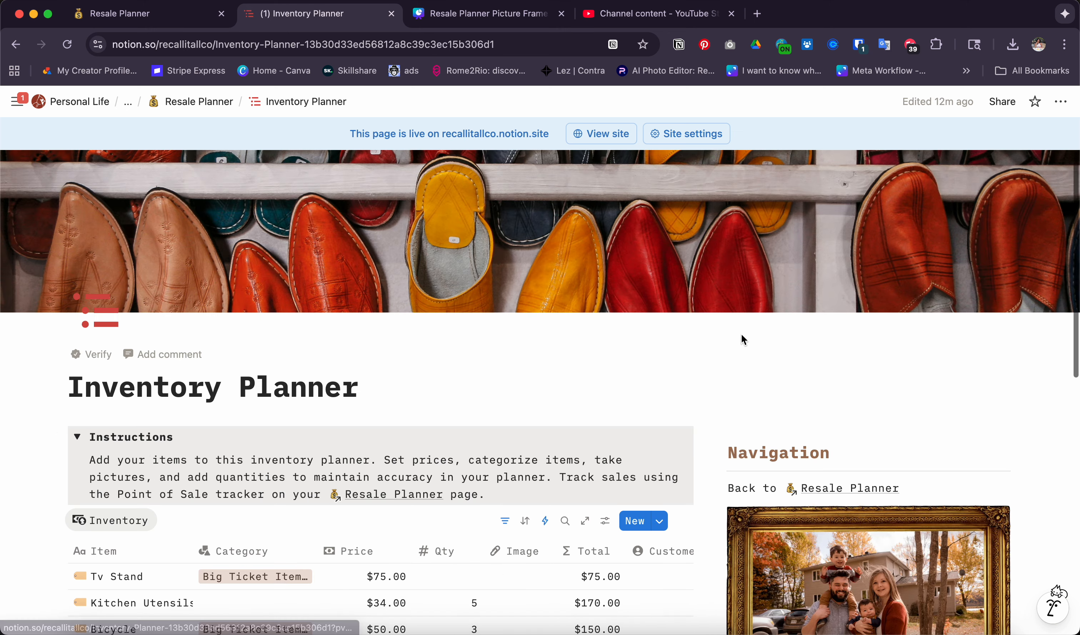
pyautogui.scroll(-5, 736, 393)
pyautogui.scroll(-5, 732, 430)
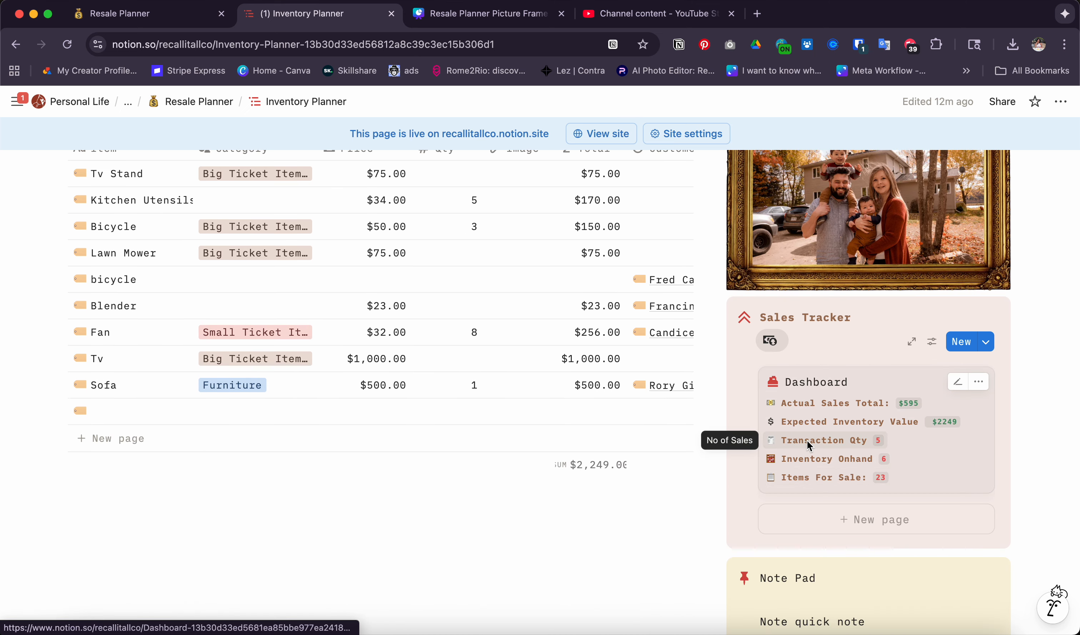
pyautogui.scroll(-1, 807, 441)
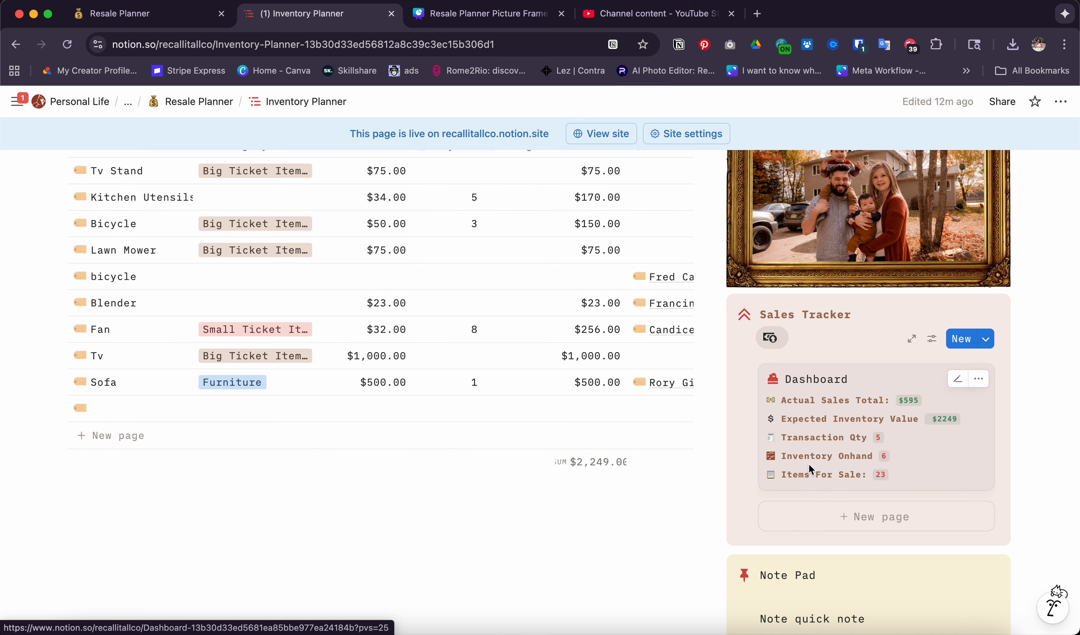
pyautogui.scroll(1, 409, 209)
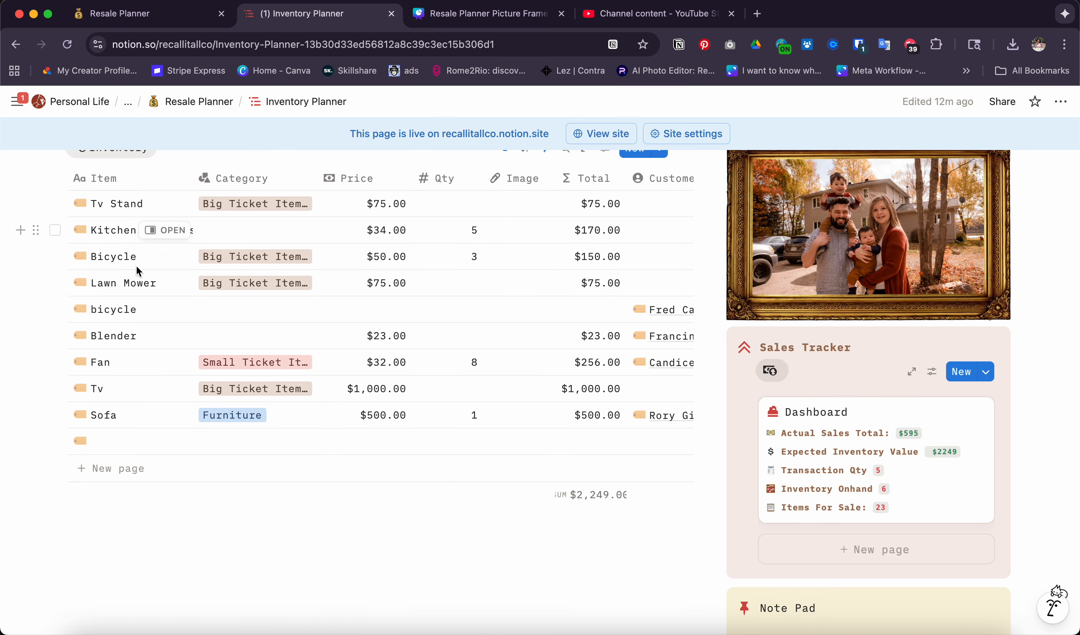
pyautogui.scroll(-4, 584, 384)
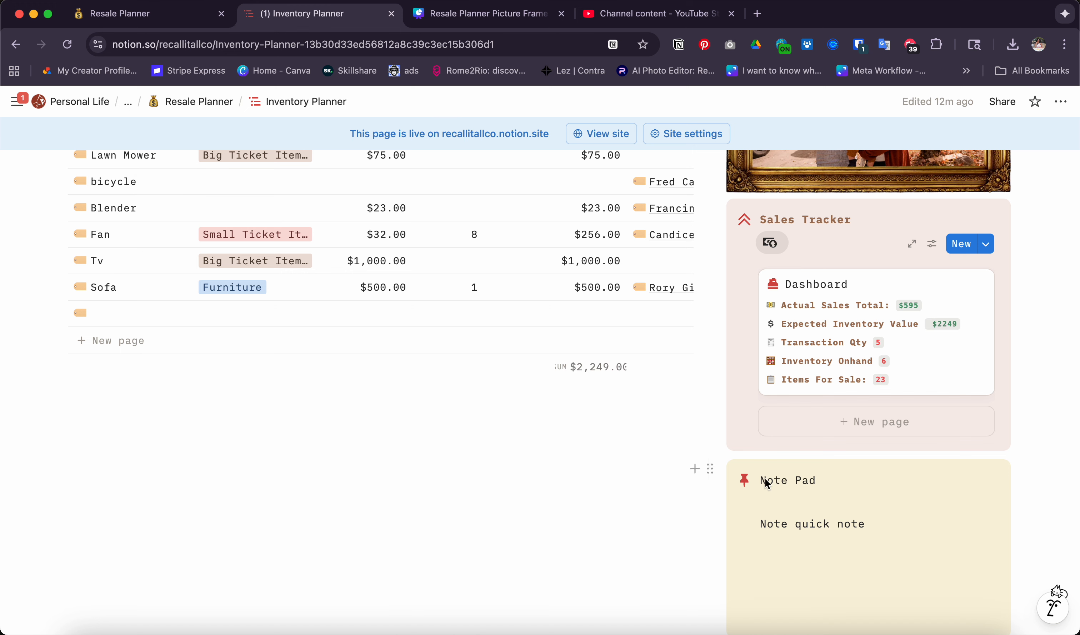
pyautogui.click(870, 540)
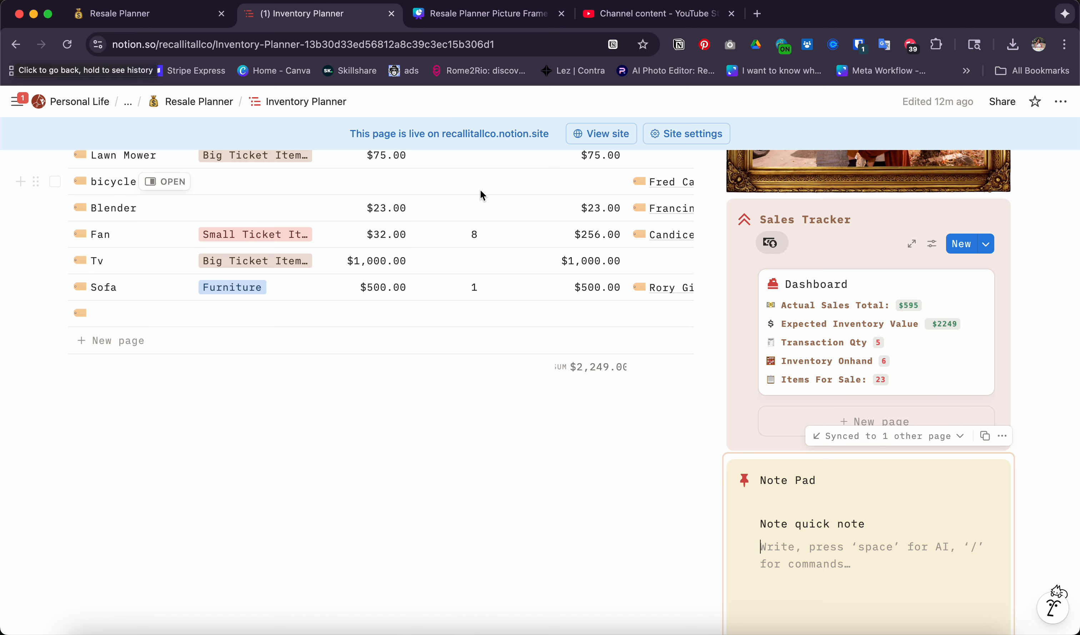
pyautogui.scroll(8, 479, 190)
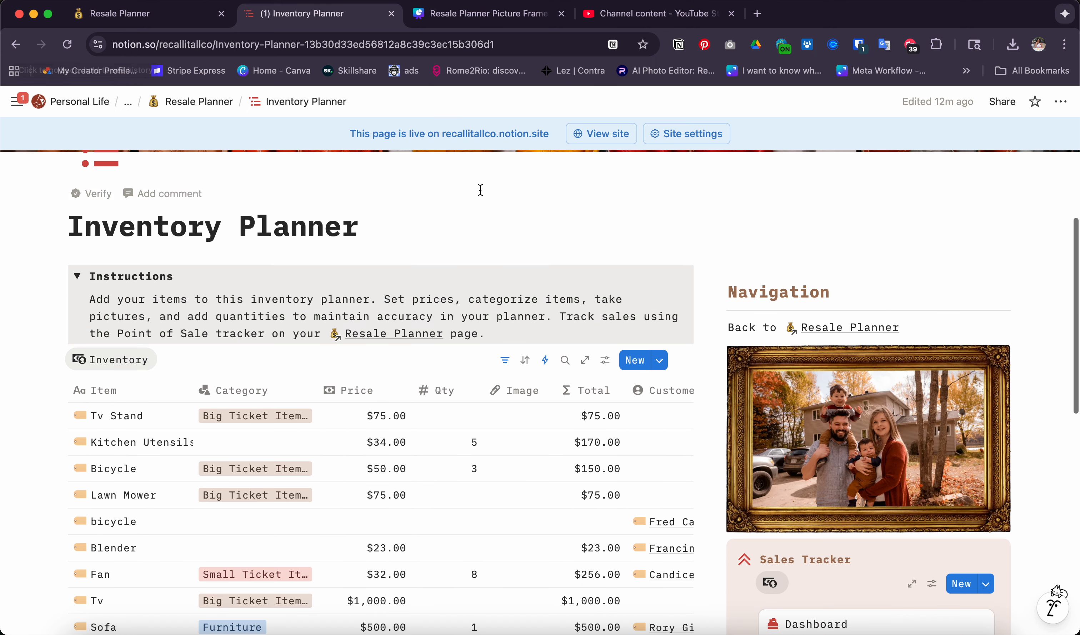
# Step: Return to the Resale Planner page and add a new Point of Sale row with the customer's name
pyautogui.click(867, 326)
pyautogui.scroll(-6, 719, 306)
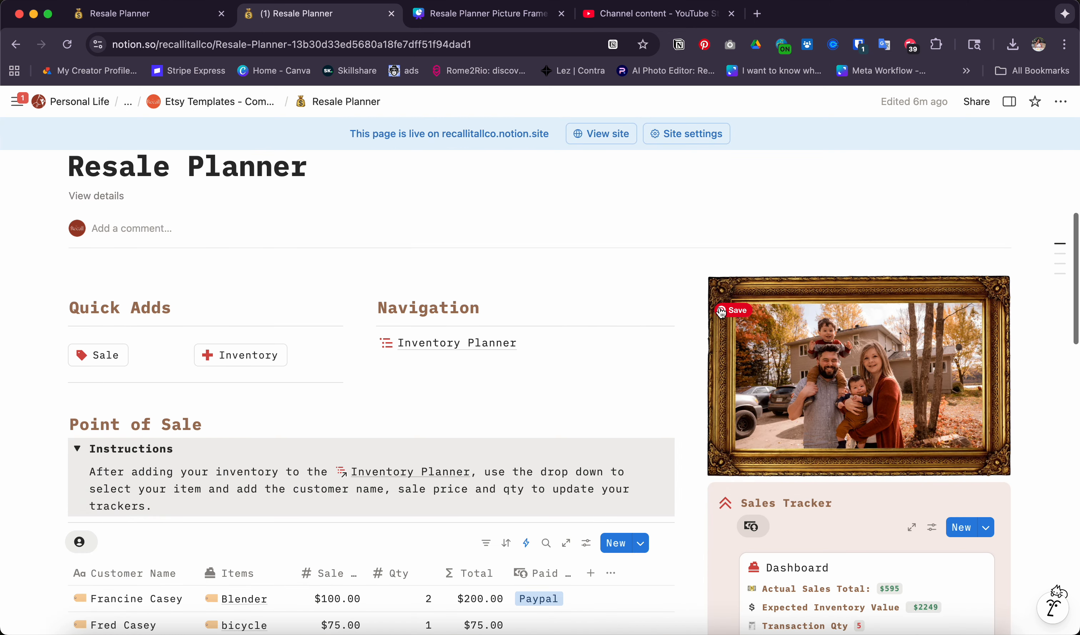
pyautogui.scroll(-4, 515, 422)
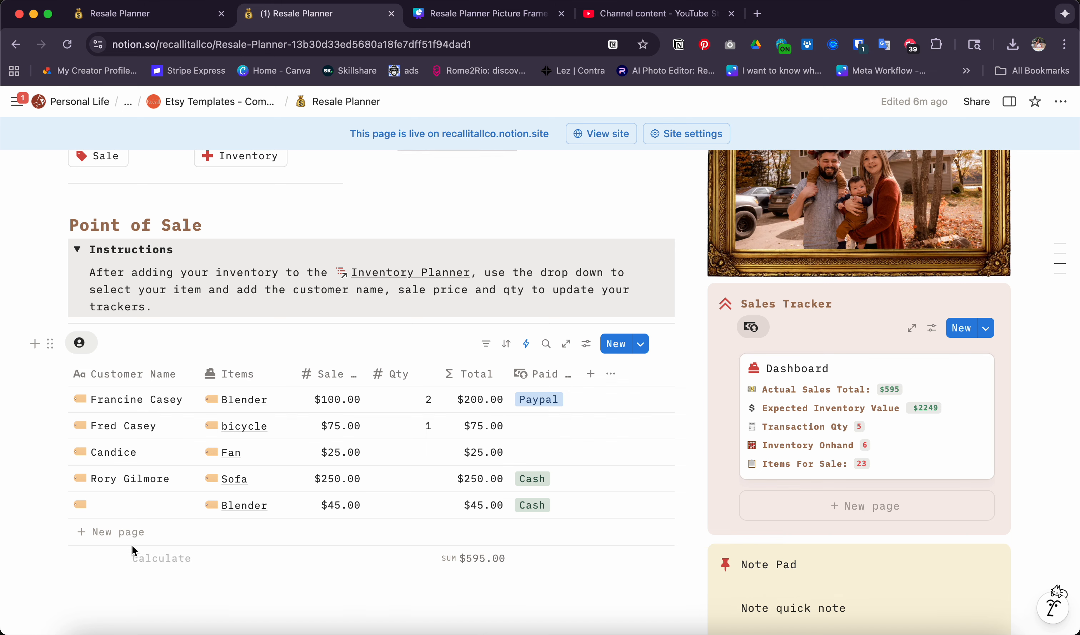
pyautogui.click(134, 538)
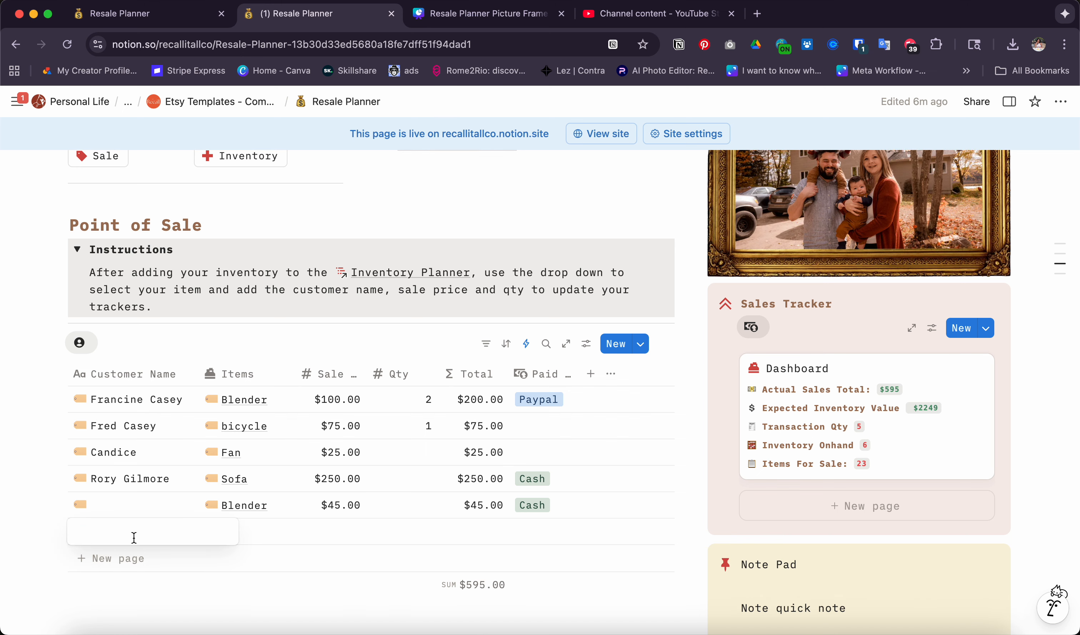
pyautogui.write('Cheryl')
pyautogui.press('Tab')
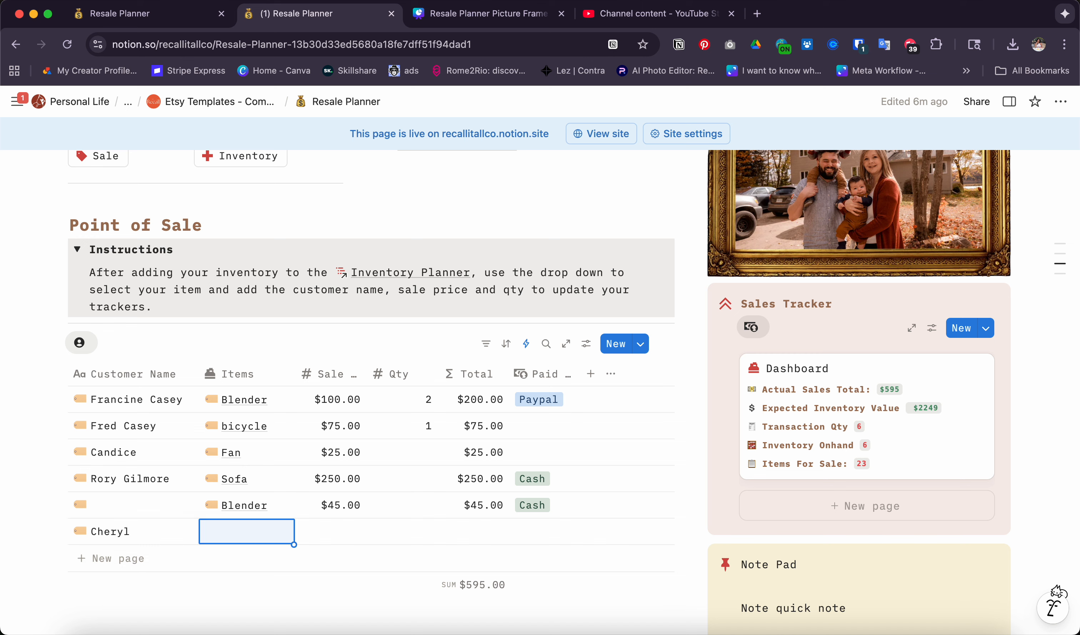
# Step: Link the new Point of Sale row to the Kitchen Utensils item and set its sale price to $20
pyautogui.click(252, 536)
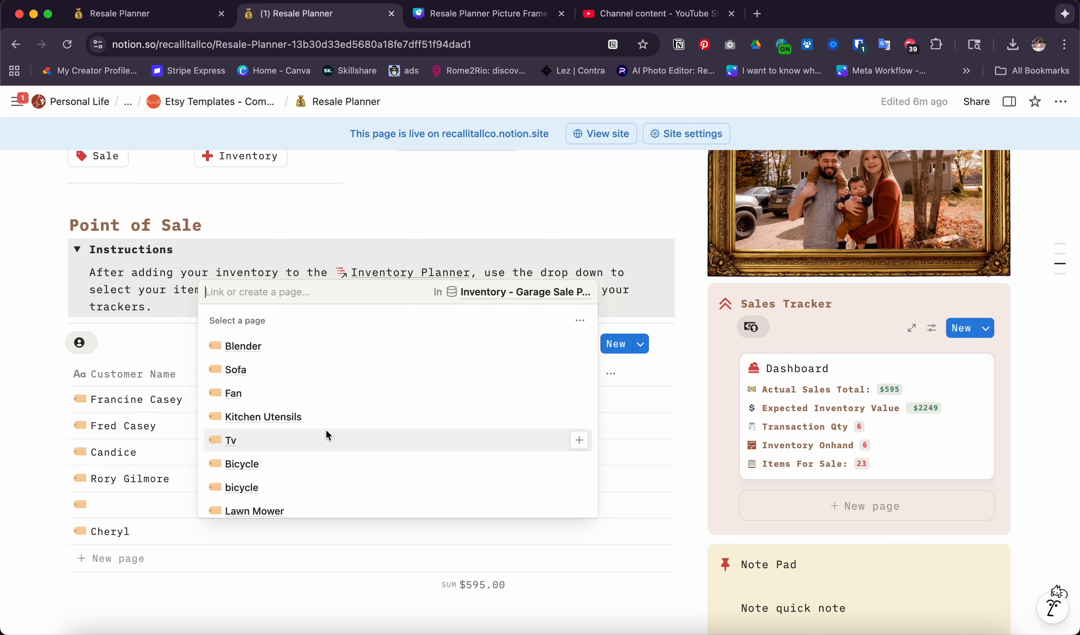
pyautogui.click(335, 421)
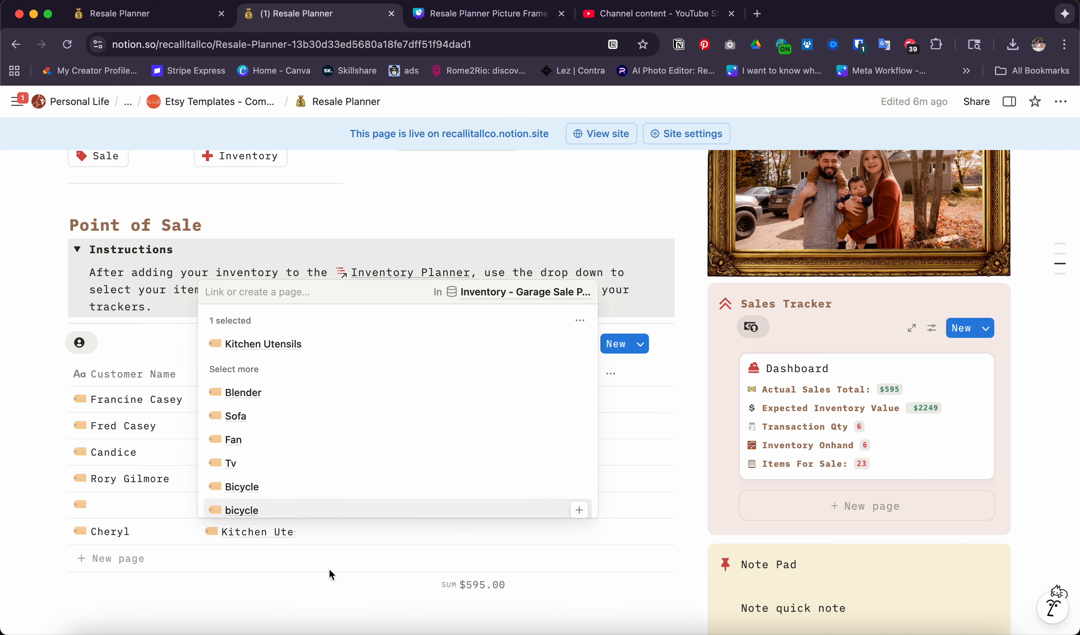
pyautogui.click(327, 557)
pyautogui.click(338, 537)
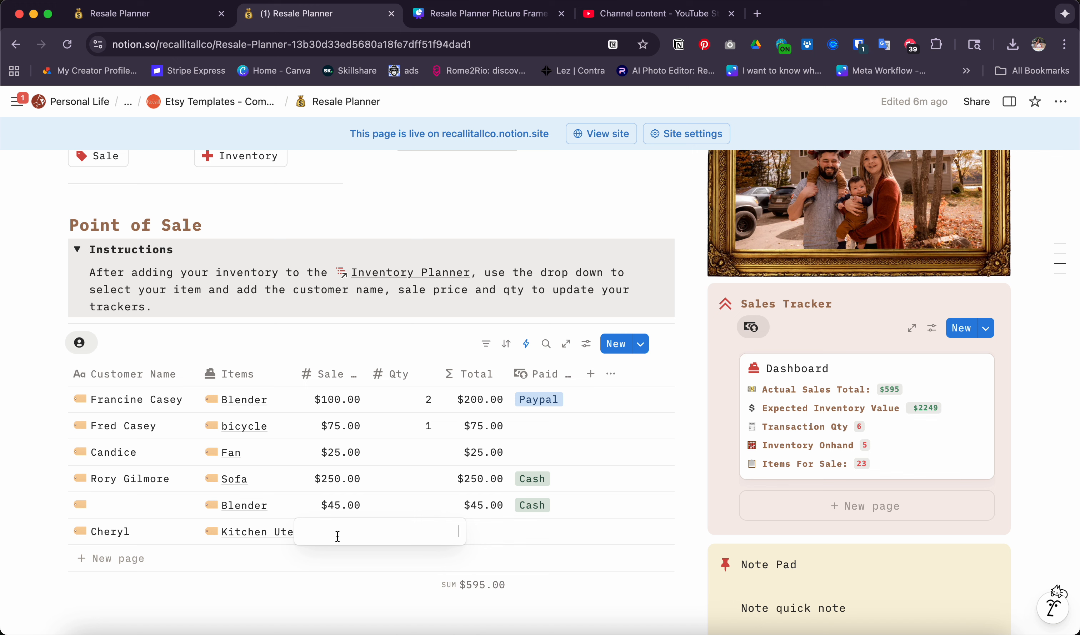
pyautogui.write('20')
pyautogui.press('Tab')
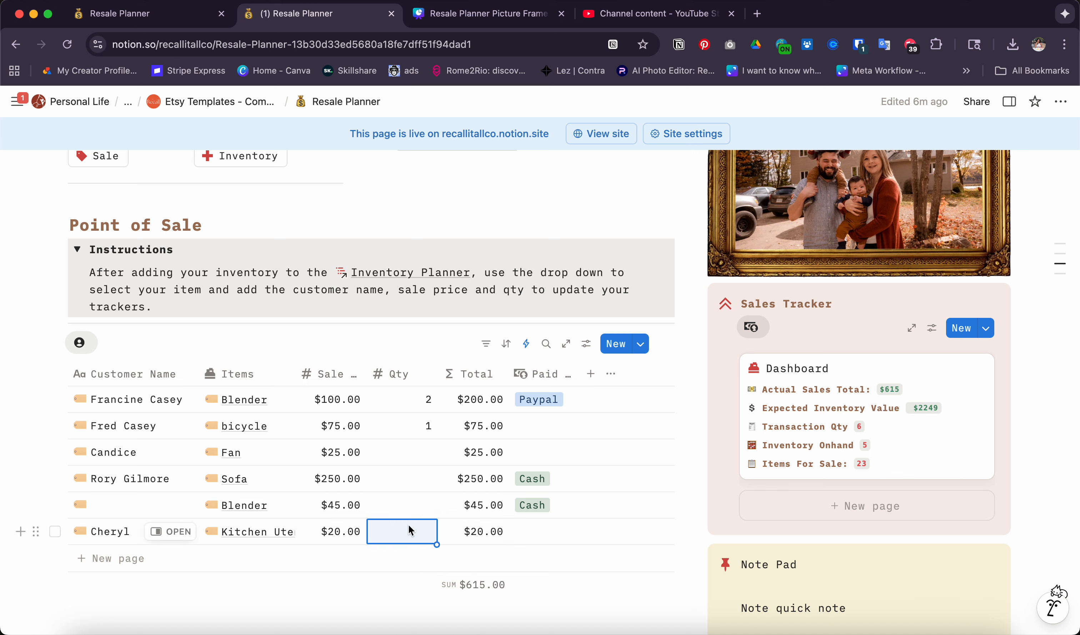
# Step: Set the Kitchen Utensils sale's quantity to 4 and its payment method to Venmo
pyautogui.write('4')
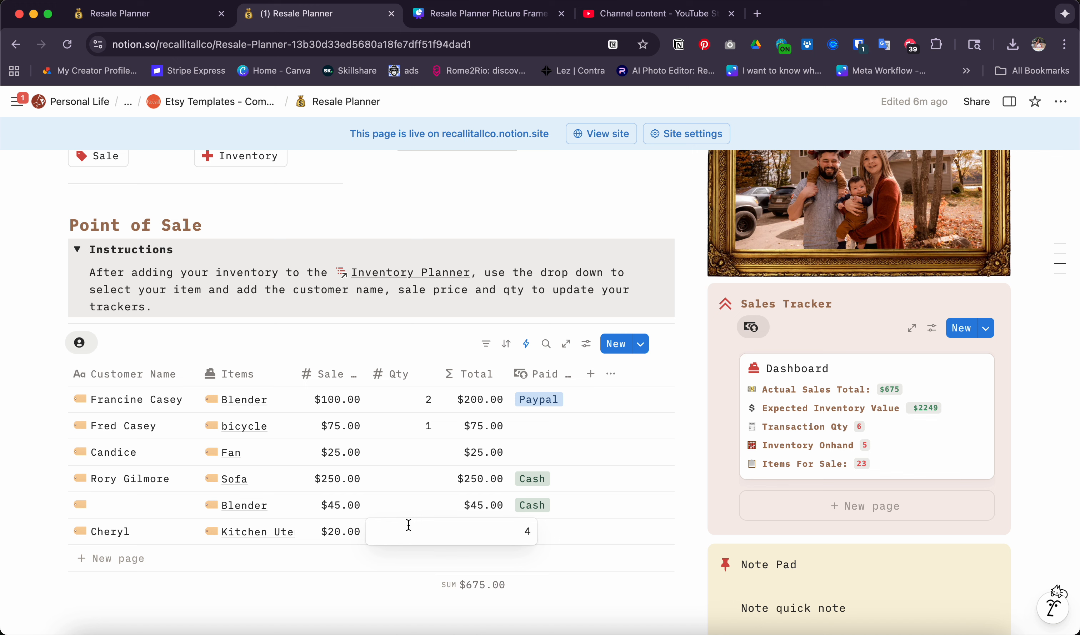
pyautogui.press('Tab')
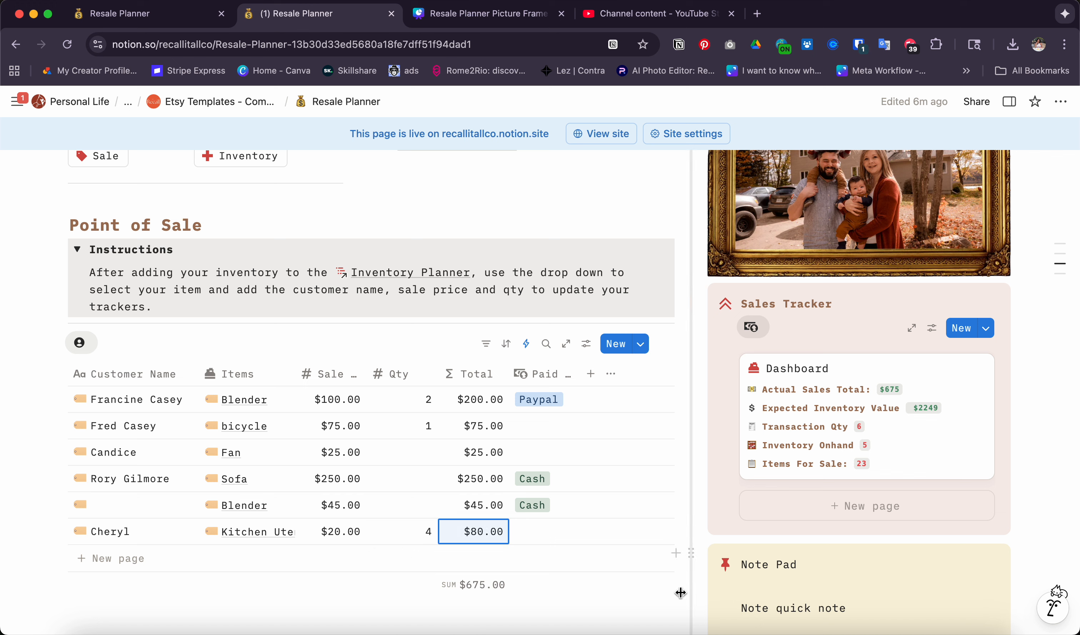
pyautogui.click(548, 532)
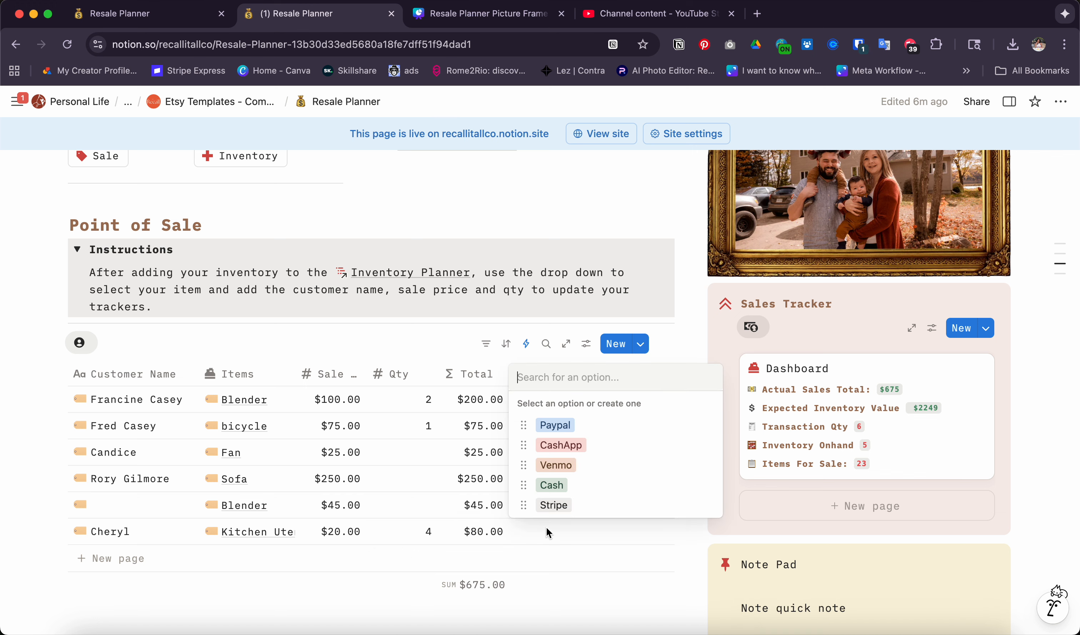
pyautogui.click(591, 466)
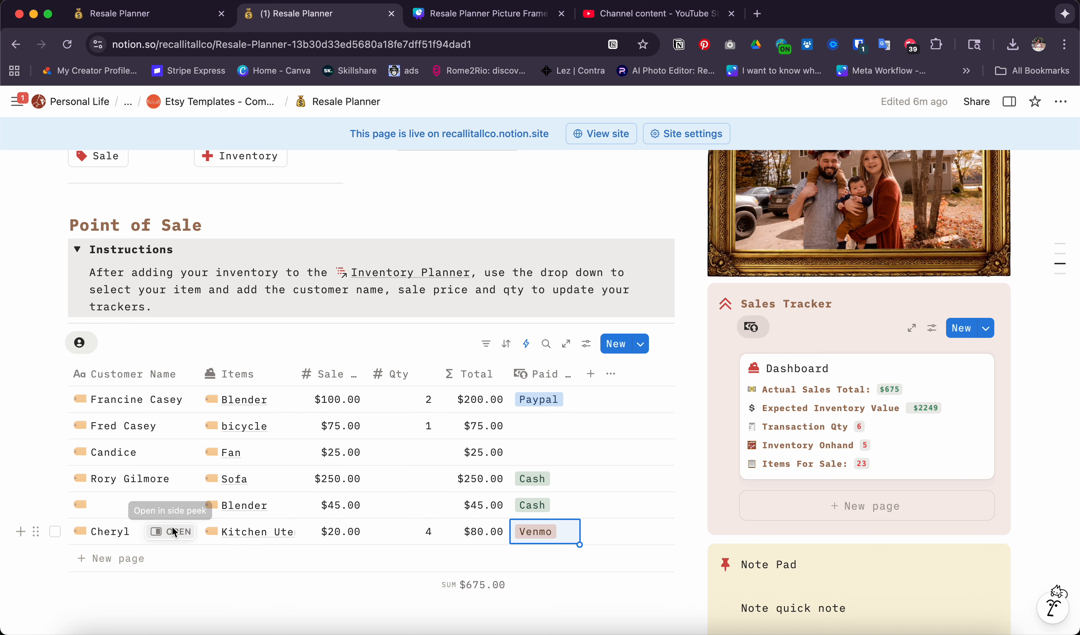
# Step: View the Kitchen Utensils sale's properties in a side peek, close it, and check the Sales Tracker dashboard
pyautogui.click(174, 532)
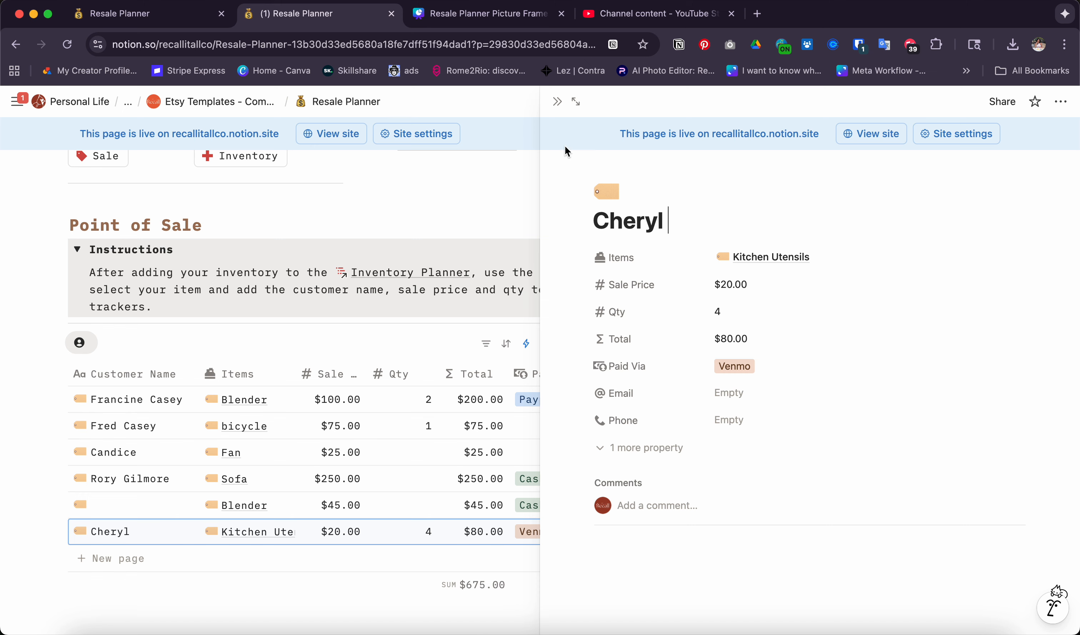
pyautogui.click(557, 102)
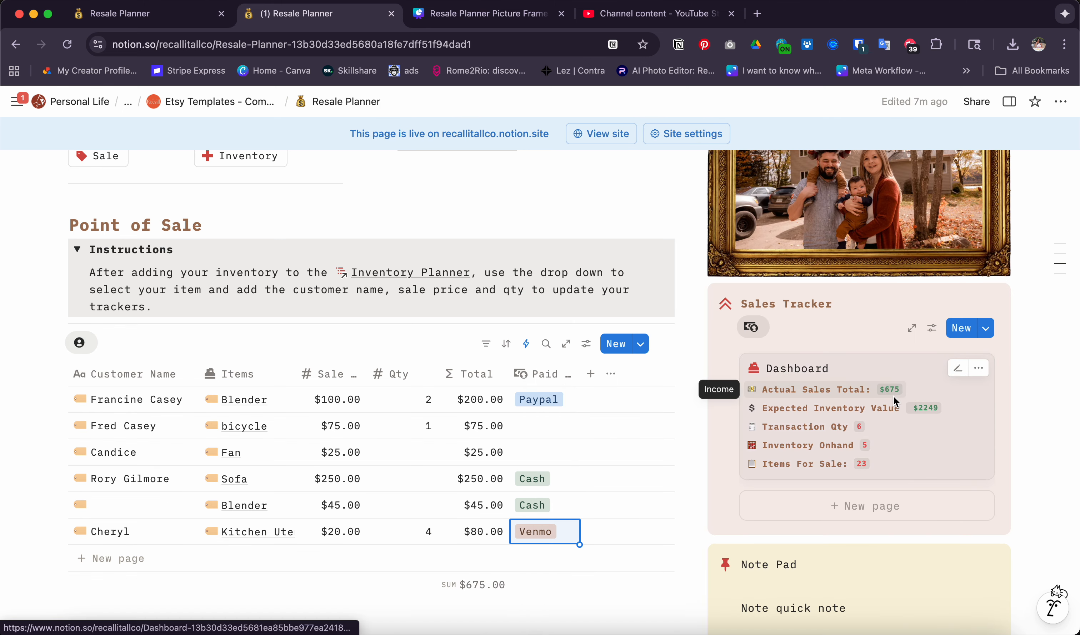
pyautogui.scroll(2, 857, 412)
pyautogui.scroll(4, 856, 410)
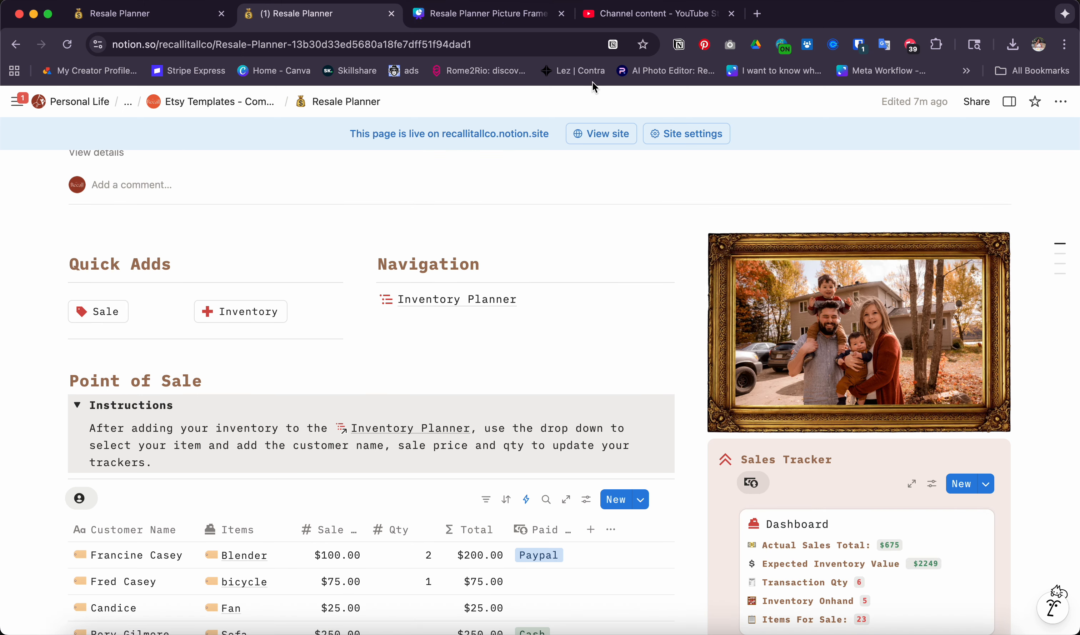
# Step: Switch to the Resale Planner Picture Frame design in Canva and search the elements for "family" photos
pyautogui.click(513, 18)
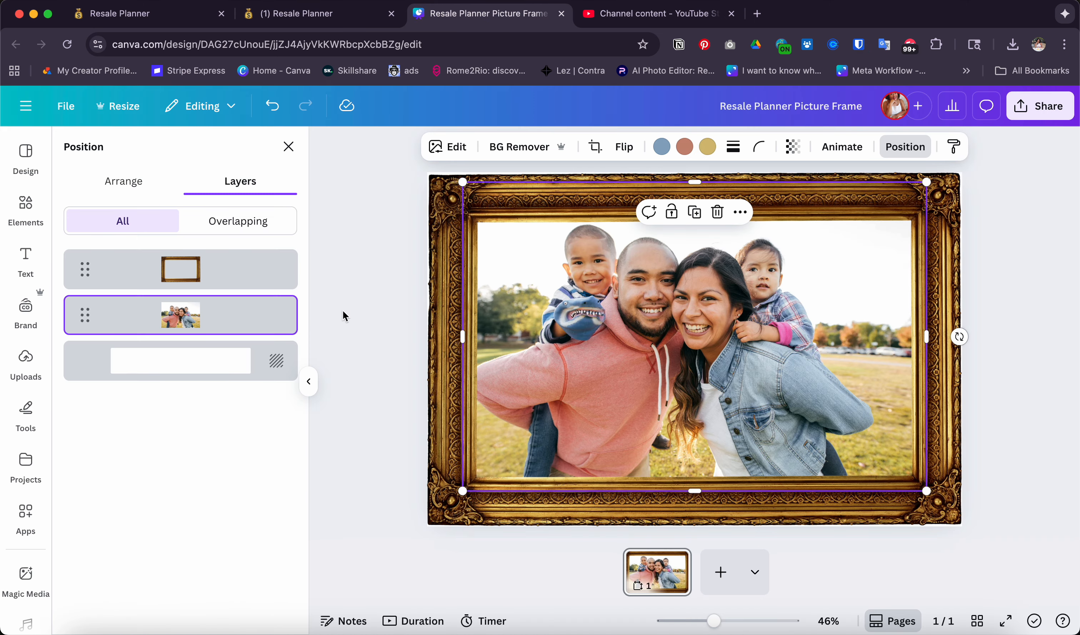
pyautogui.click(26, 205)
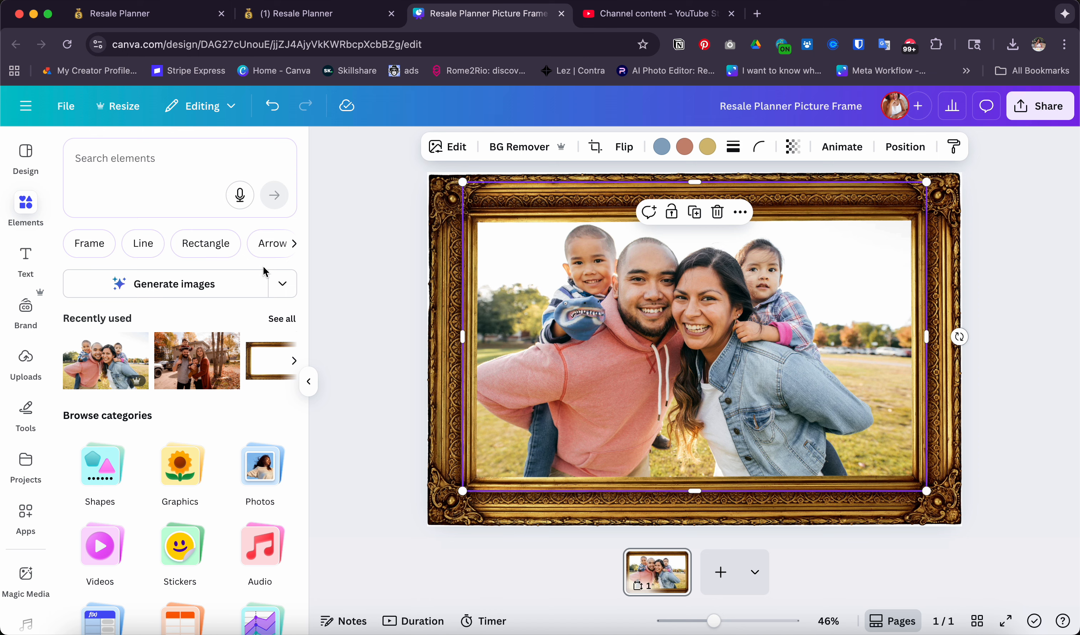
pyautogui.click(219, 170)
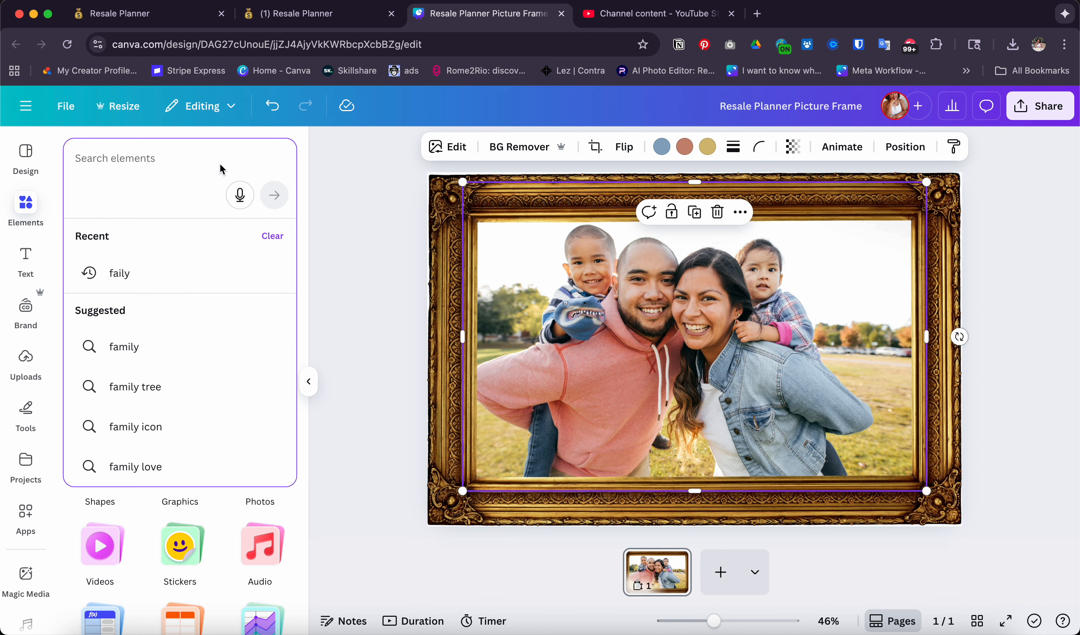
pyautogui.click(181, 351)
pyautogui.scroll(-2, 271, 348)
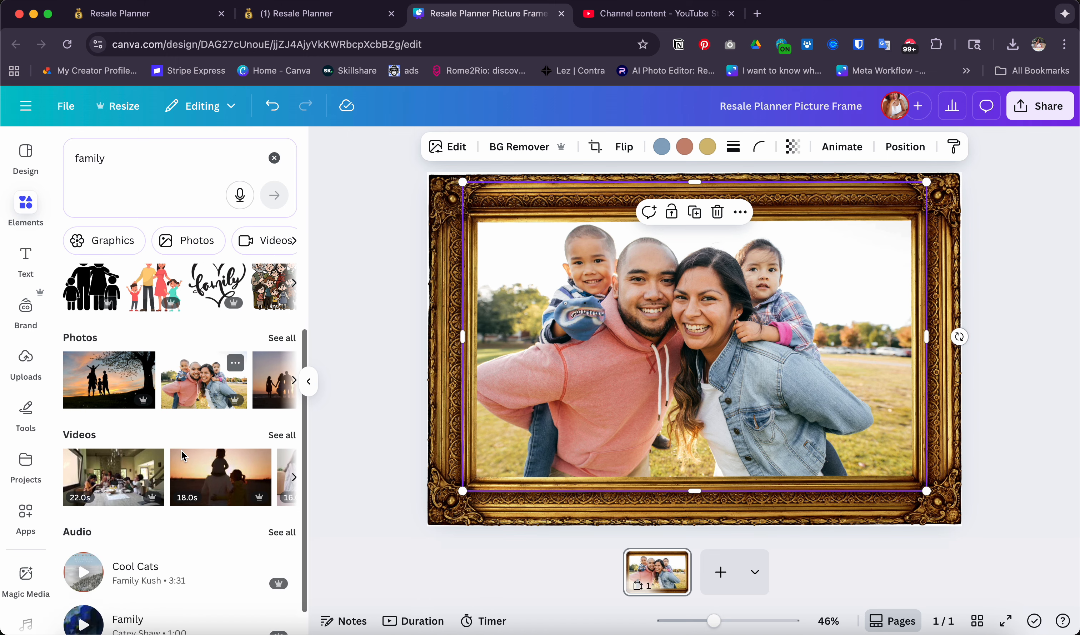
pyautogui.click(282, 333)
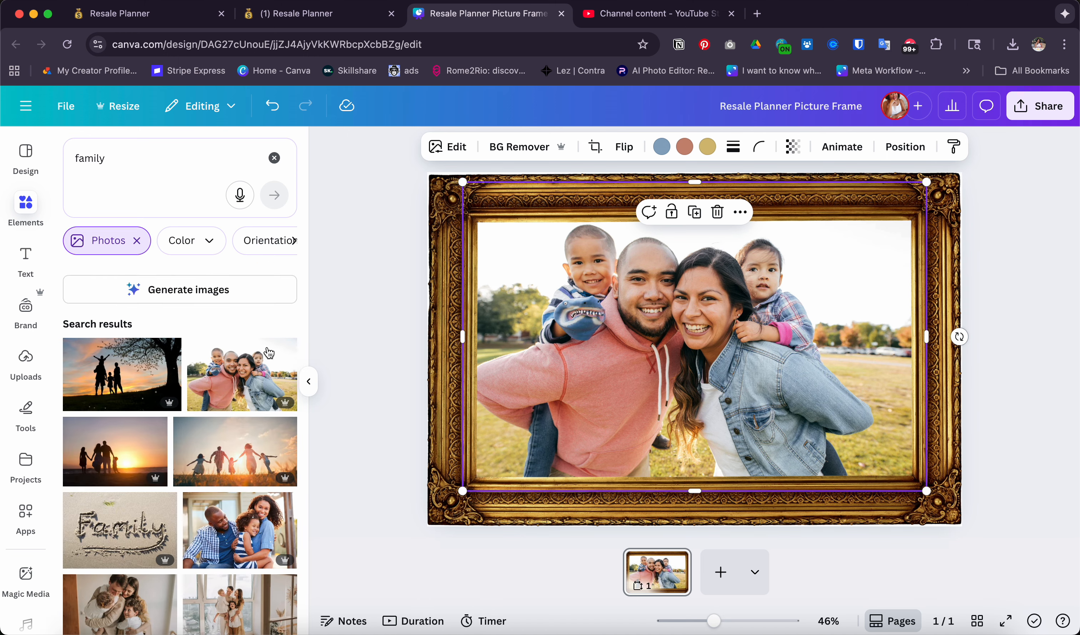
# Step: Add the photo of the family of four standing by the windows and enlarge it to cover the frame's opening
pyautogui.scroll(-3, 169, 521)
pyautogui.scroll(-1, 170, 521)
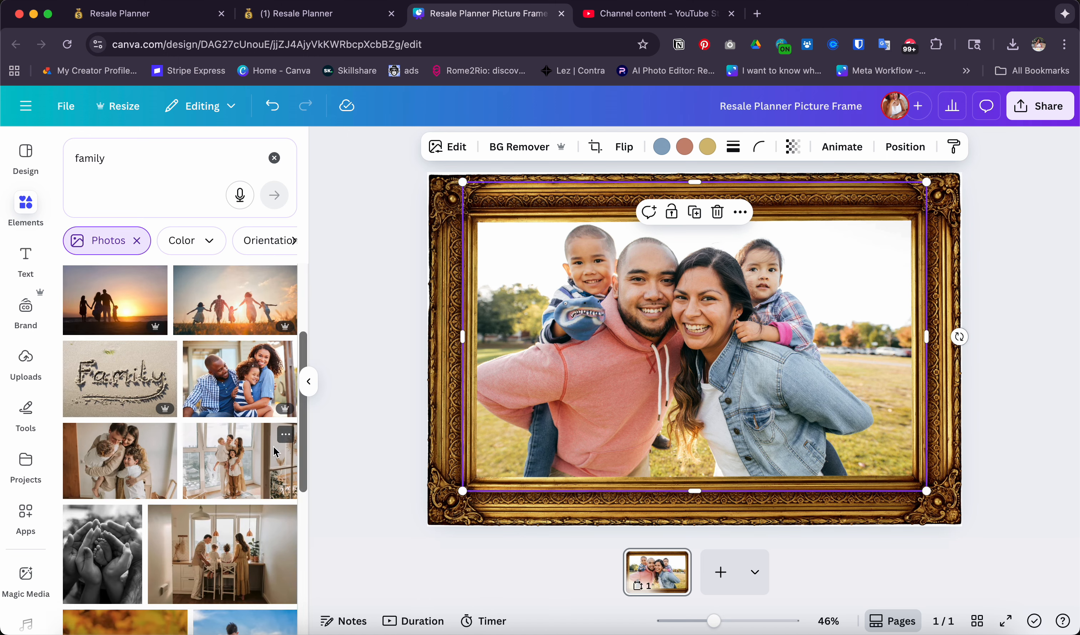
pyautogui.moveTo(239, 457); pyautogui.dragTo(552, 234)
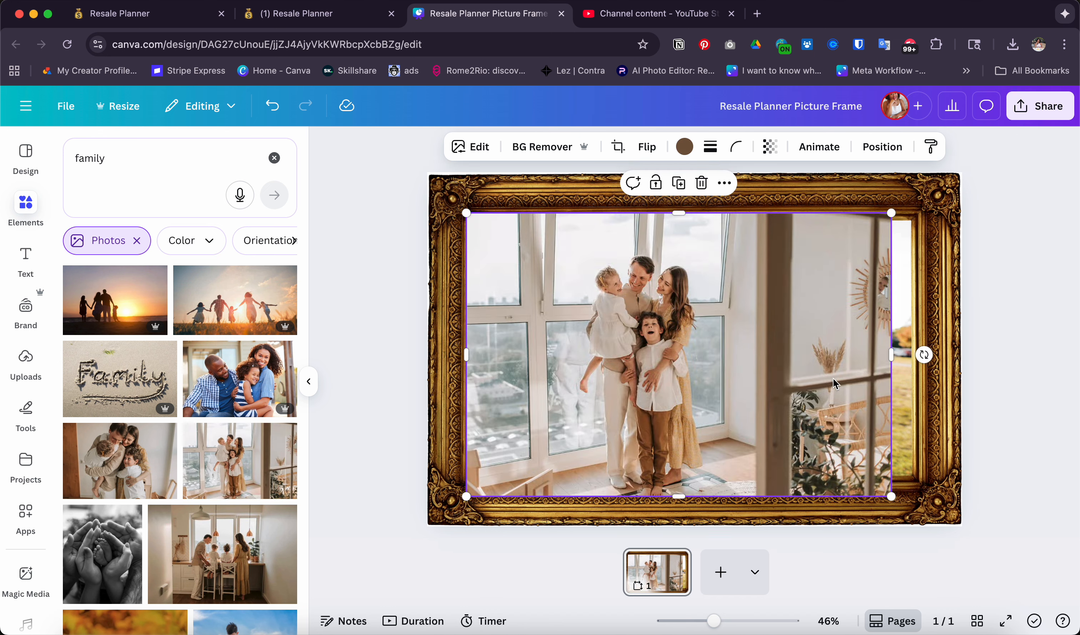
pyautogui.moveTo(891, 497); pyautogui.dragTo(927, 519)
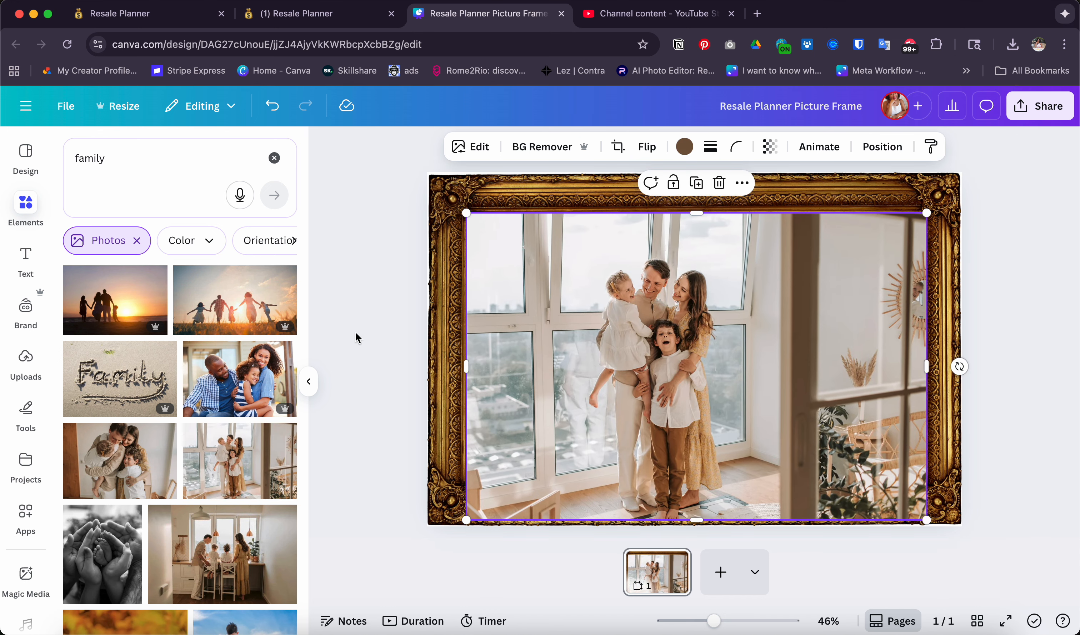
# Step: Move the new family photo's layer beneath the gold frame and delete the old family photo's layer
pyautogui.click(873, 153)
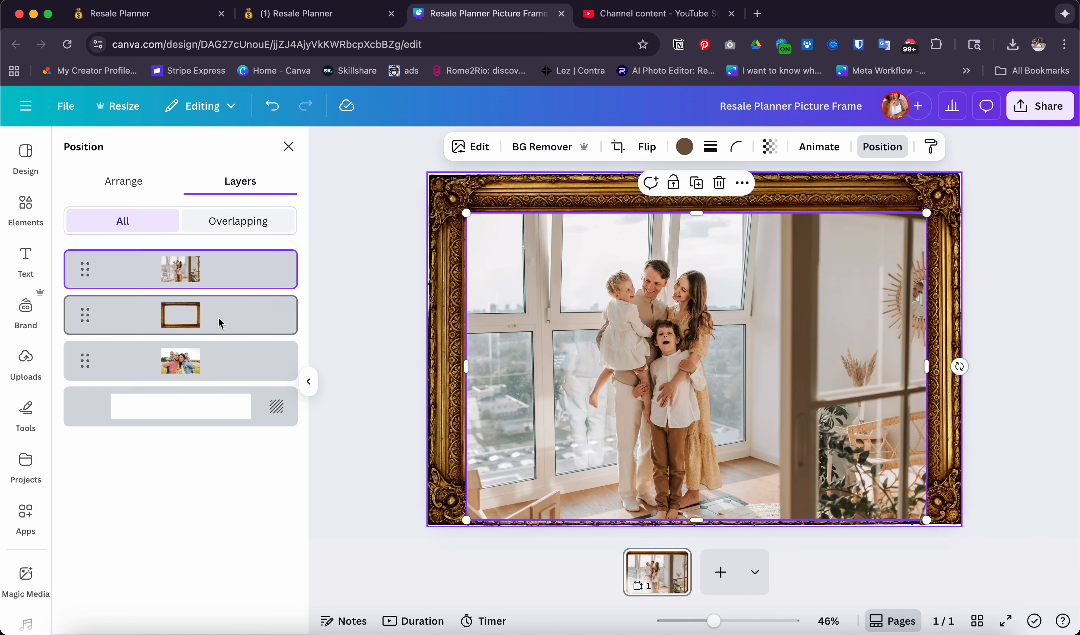
pyautogui.moveTo(224, 277); pyautogui.dragTo(244, 327)
pyautogui.click(287, 351)
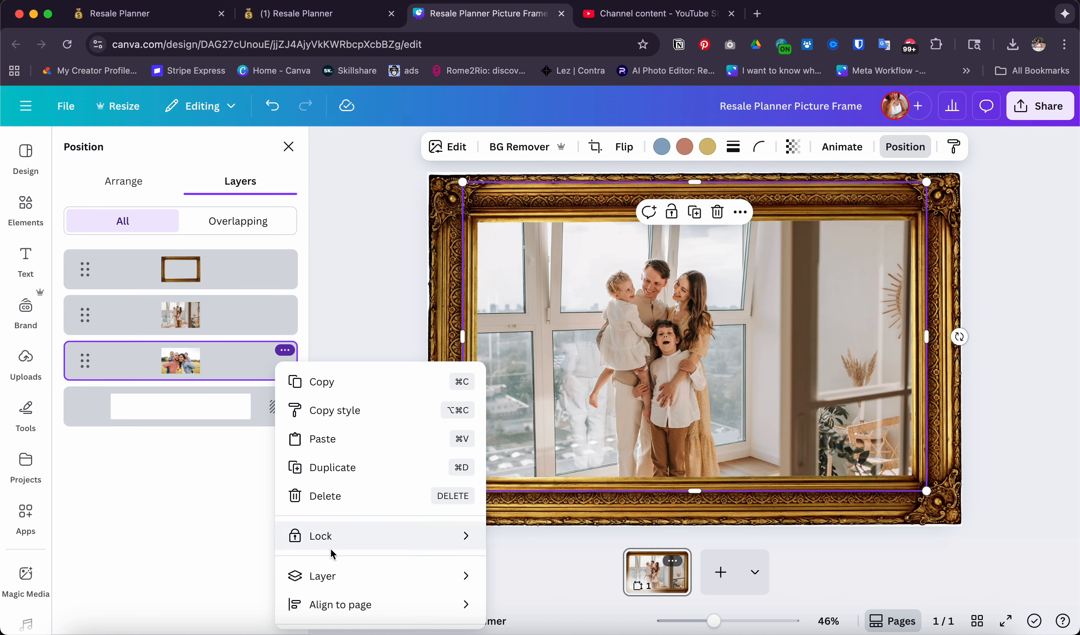
pyautogui.click(343, 502)
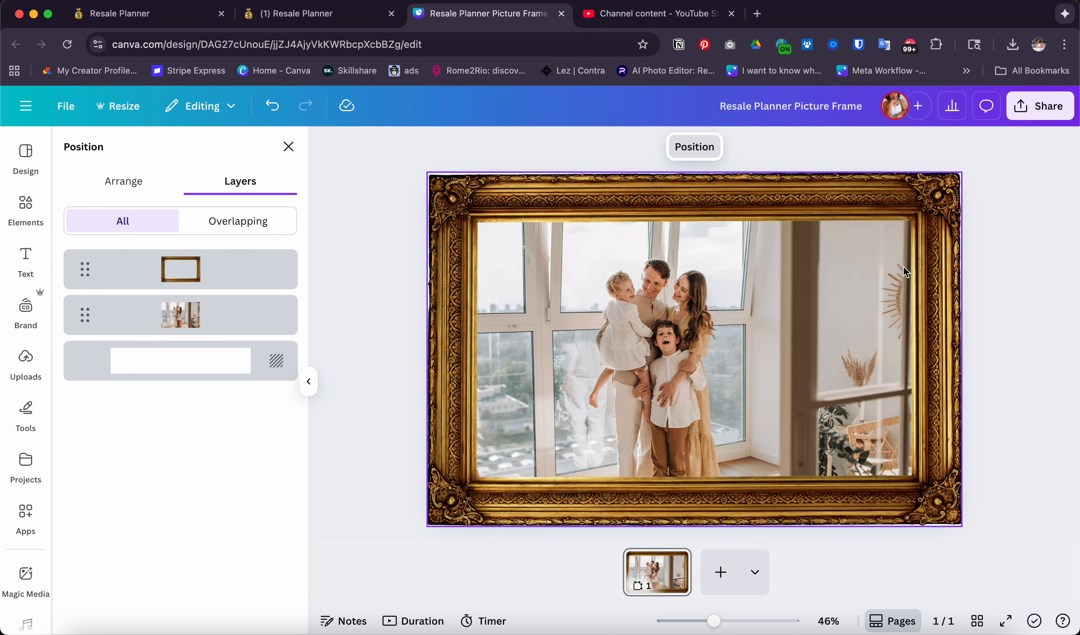
# Step: Switch back to the Resale Planner in Notion and create a blank sale from Quick Adds, viewing its item choices before closing it
pyautogui.click(311, 8)
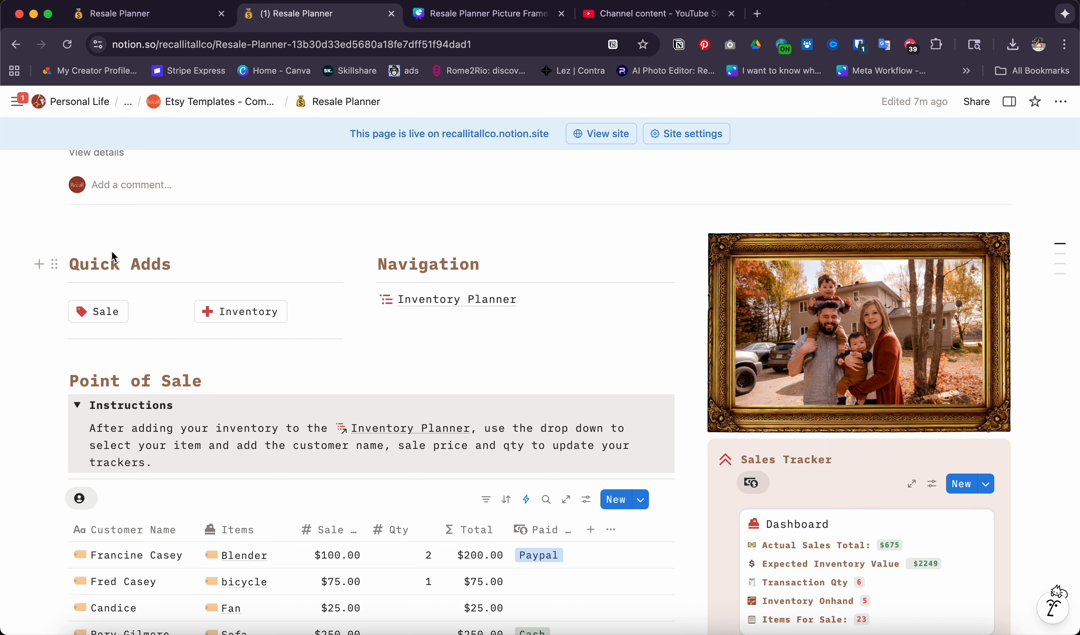
pyautogui.scroll(-5, 156, 321)
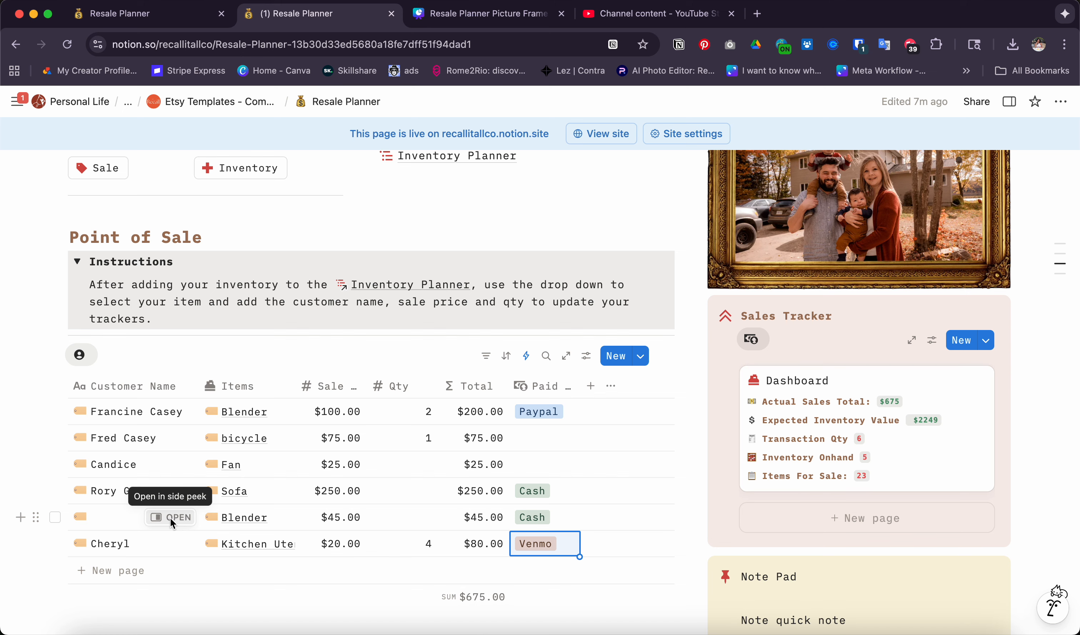
pyautogui.scroll(5, 184, 414)
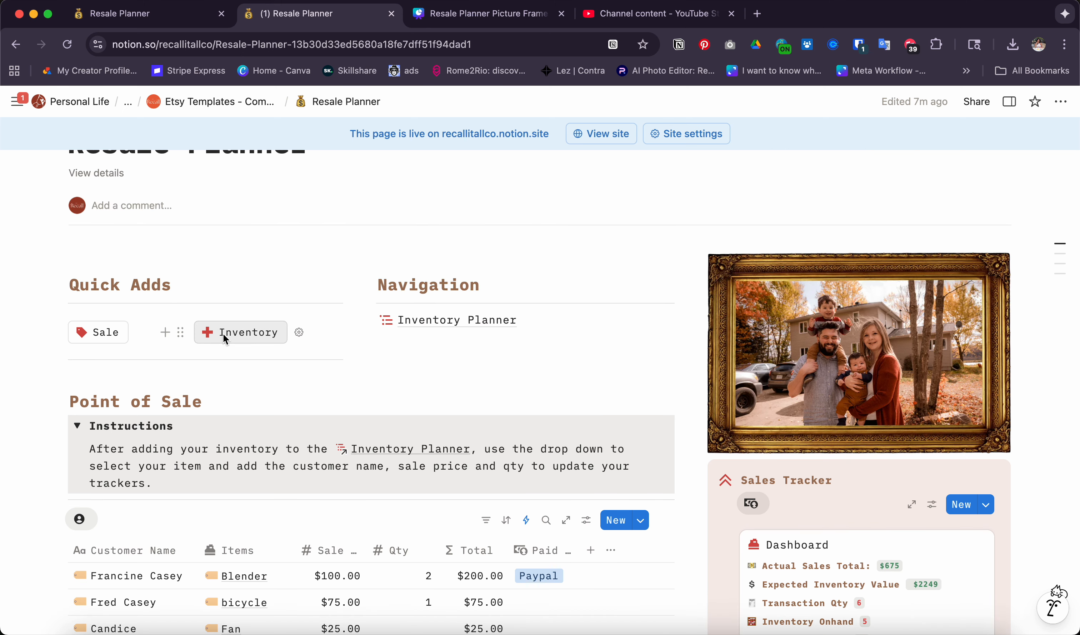
pyautogui.click(111, 337)
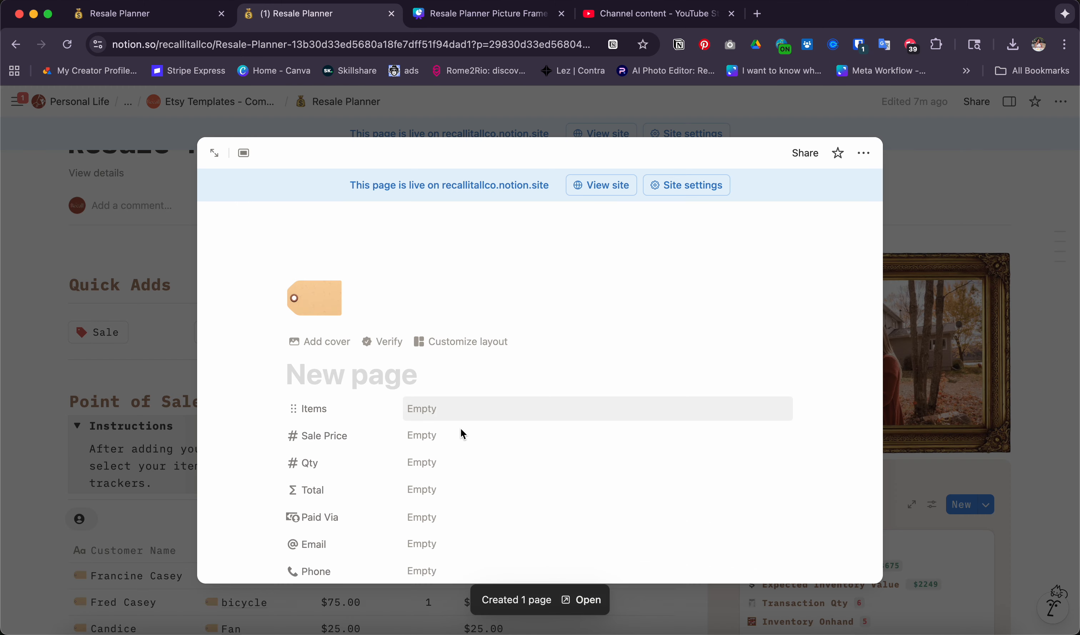
pyautogui.scroll(-2, 460, 428)
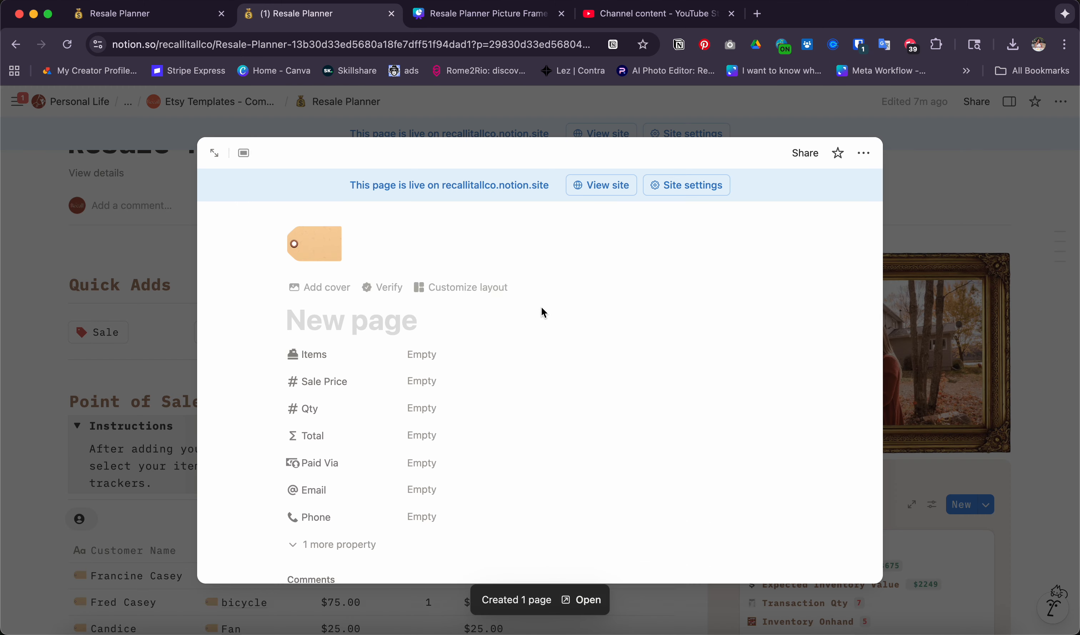
pyautogui.scroll(-3, 506, 348)
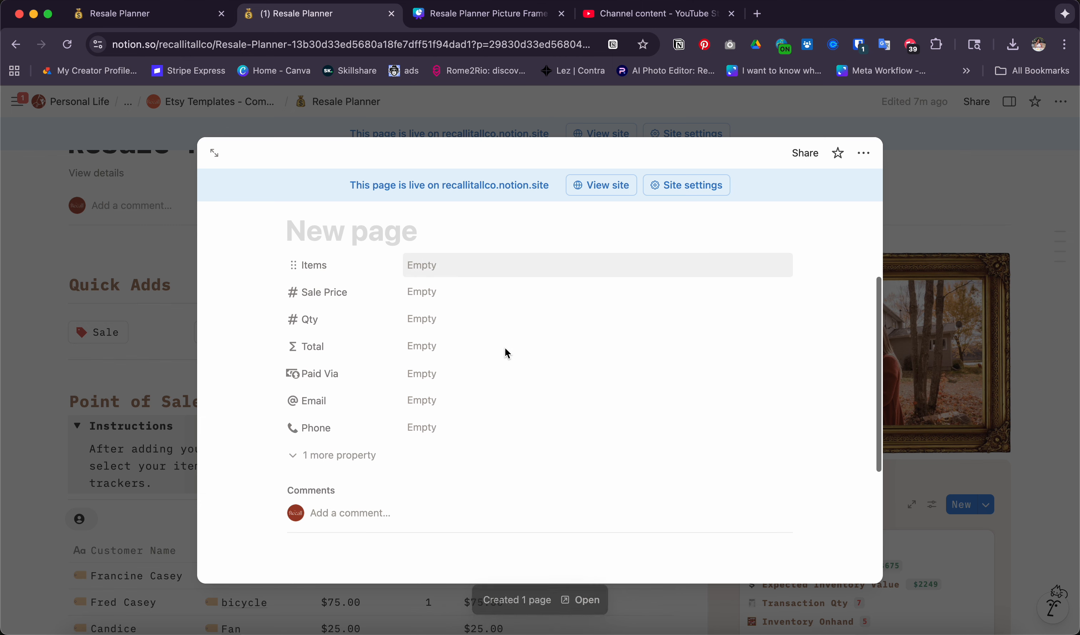
pyautogui.scroll(2, 506, 348)
pyautogui.click(491, 329)
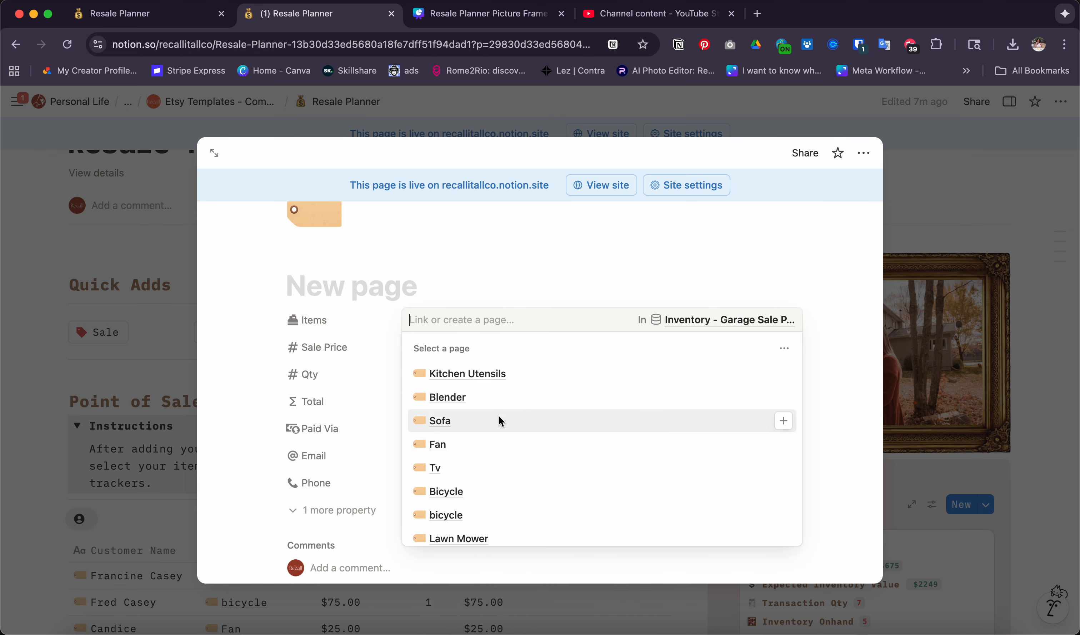
pyautogui.click(172, 277)
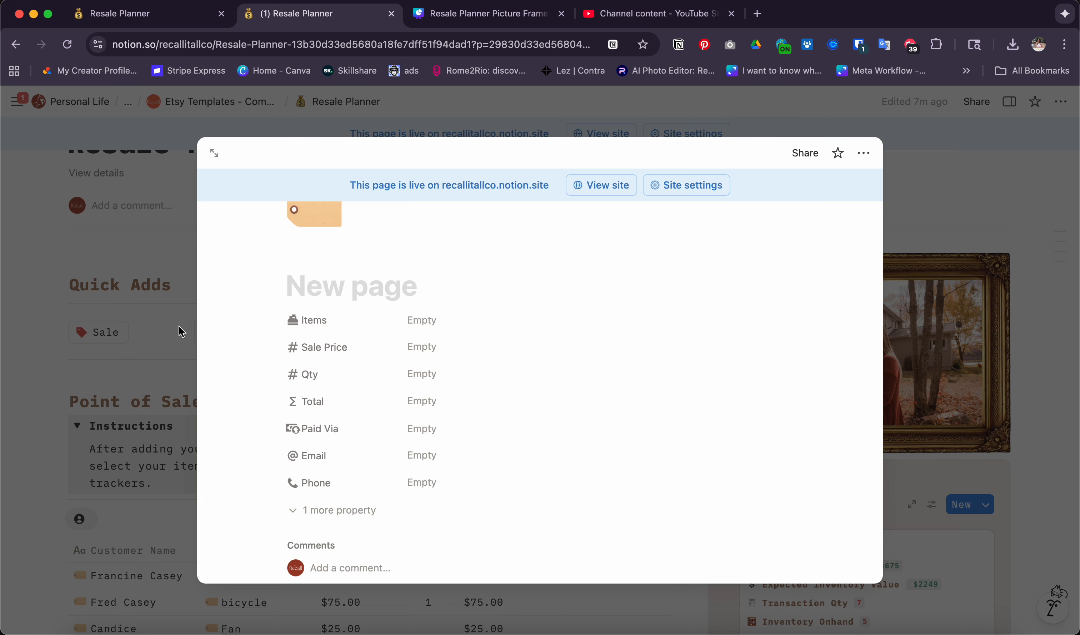
pyautogui.click(76, 383)
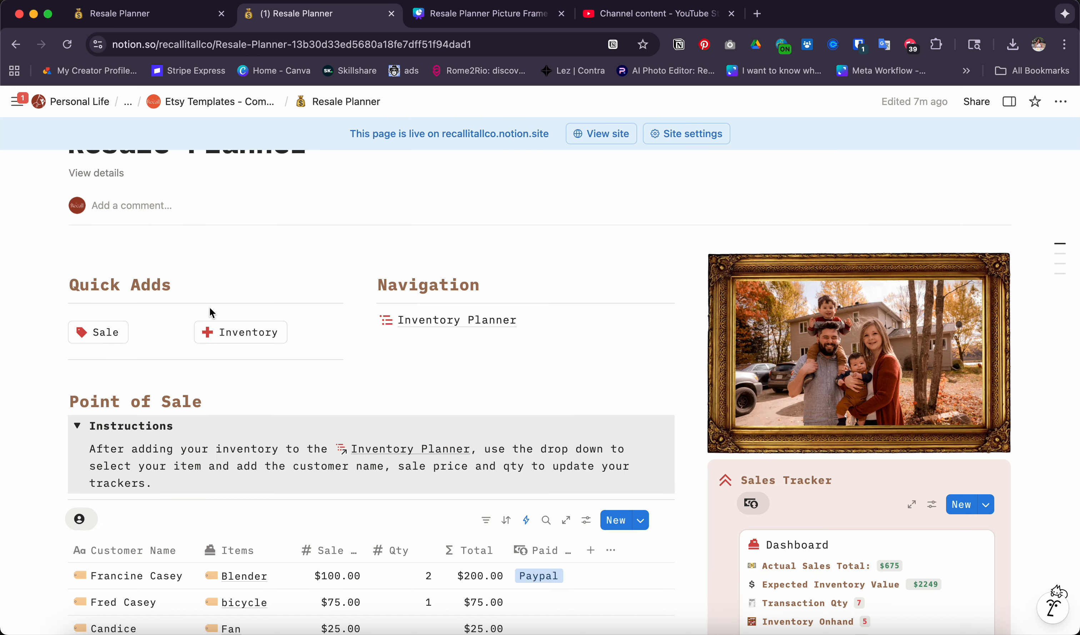
# Step: Create a blank inventory item from Quick Adds, view its properties and close its page
pyautogui.click(224, 333)
pyautogui.scroll(-2, 405, 377)
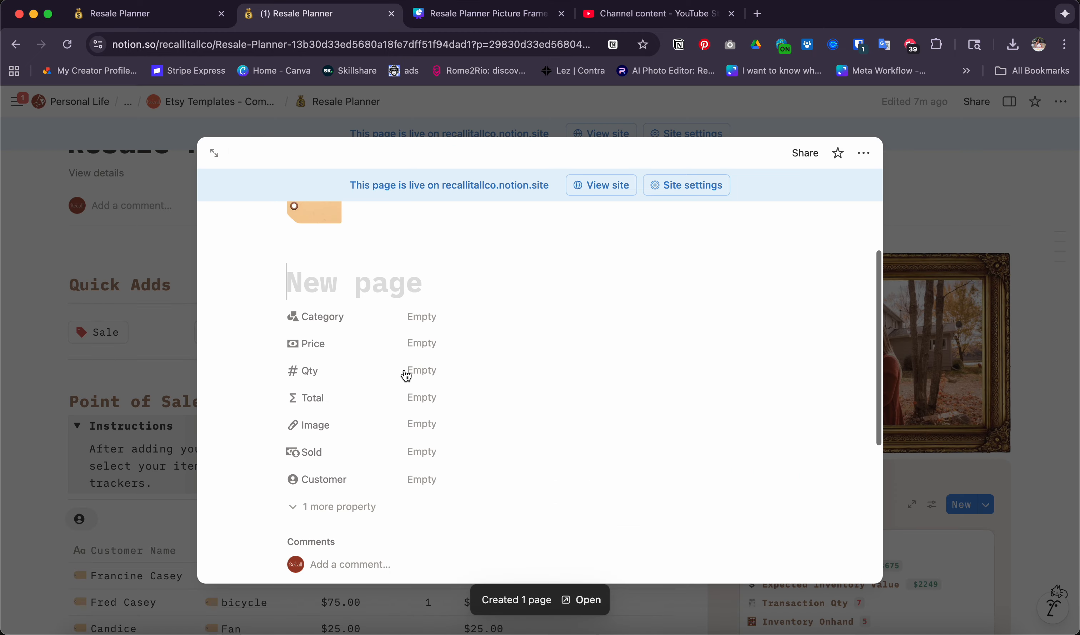
pyautogui.scroll(-5, 405, 375)
pyautogui.scroll(5, 404, 375)
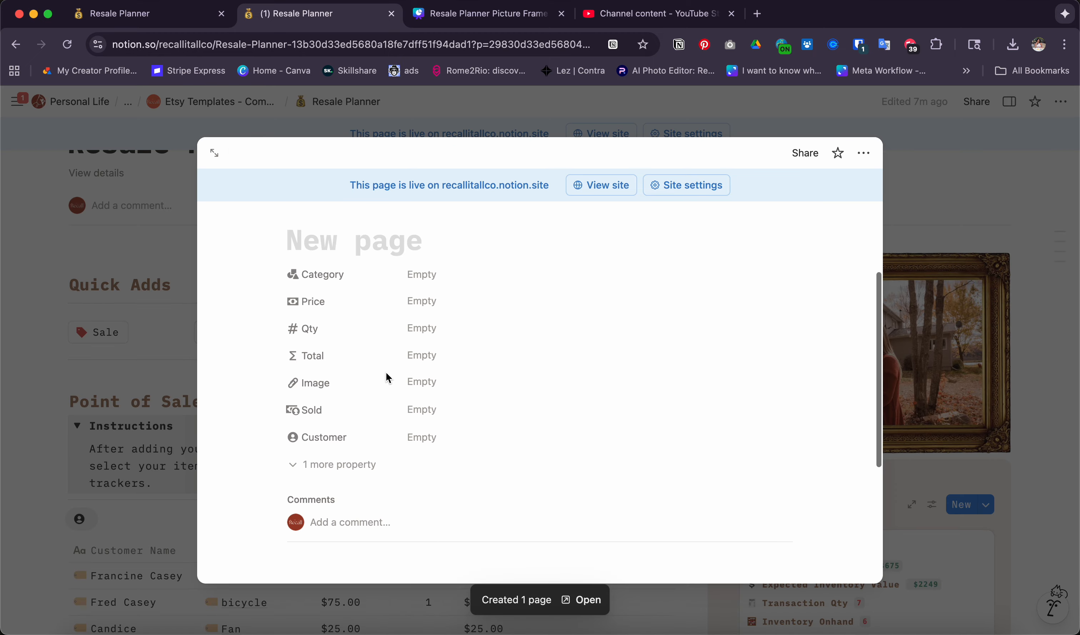
pyautogui.click(83, 324)
# Step: Review the Point of Sale table and Sales Tracker dashboard, and place the cursor in the Note Pad
pyautogui.scroll(-6, 401, 417)
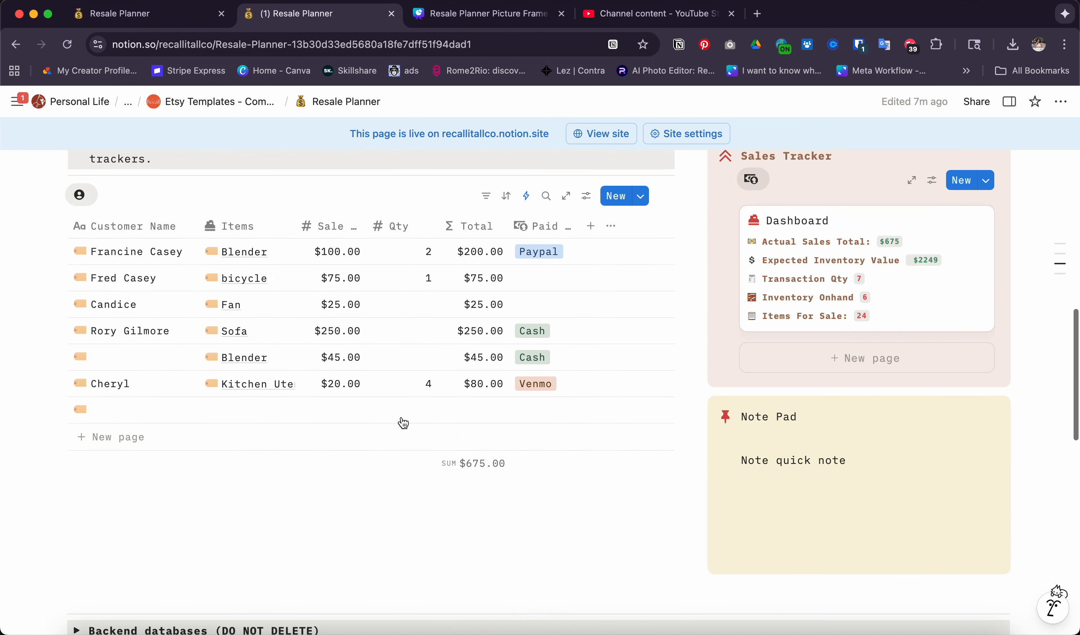
pyautogui.scroll(-2, 403, 422)
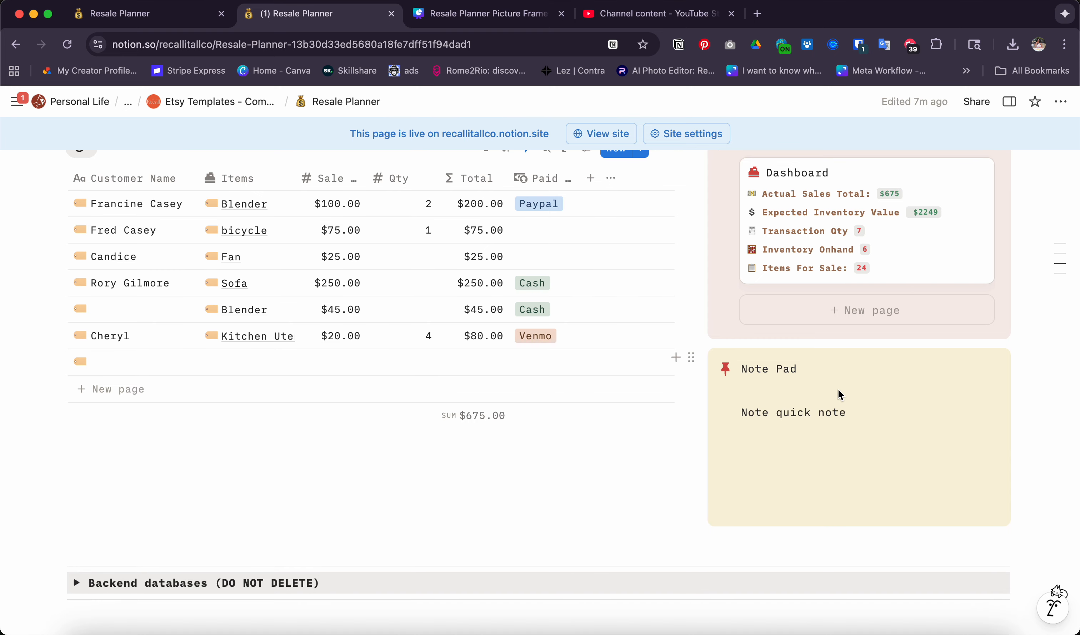
pyautogui.click(841, 392)
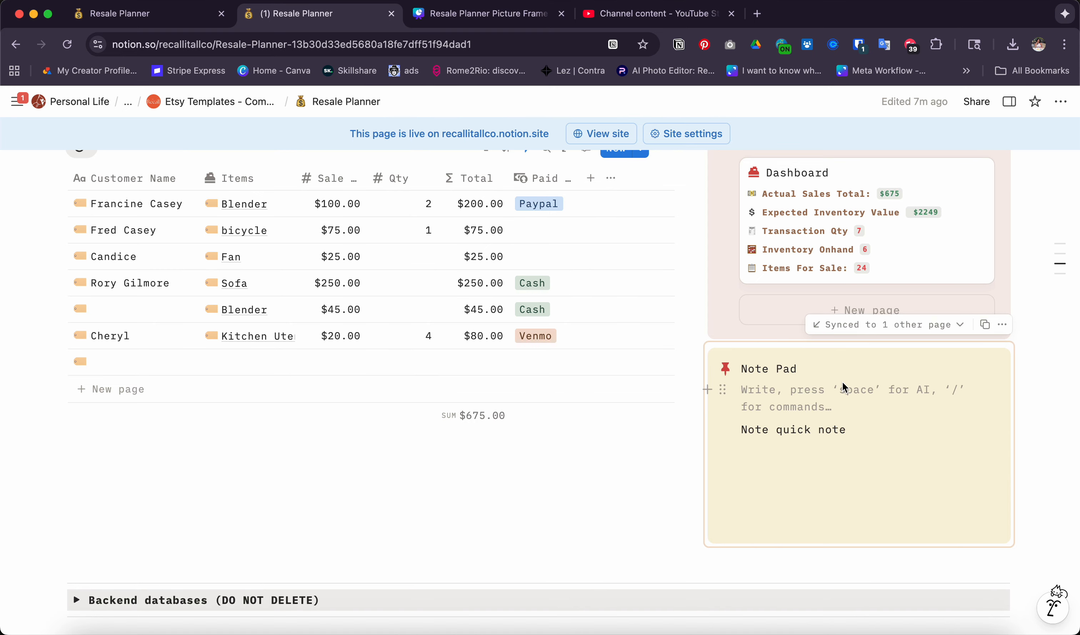
pyautogui.scroll(8, 740, 358)
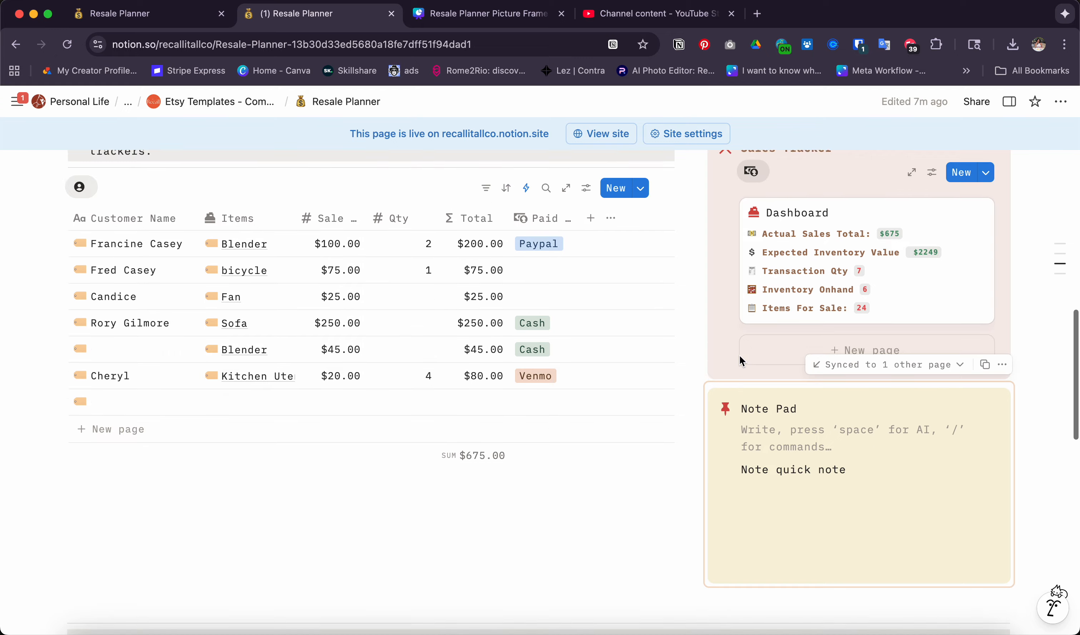